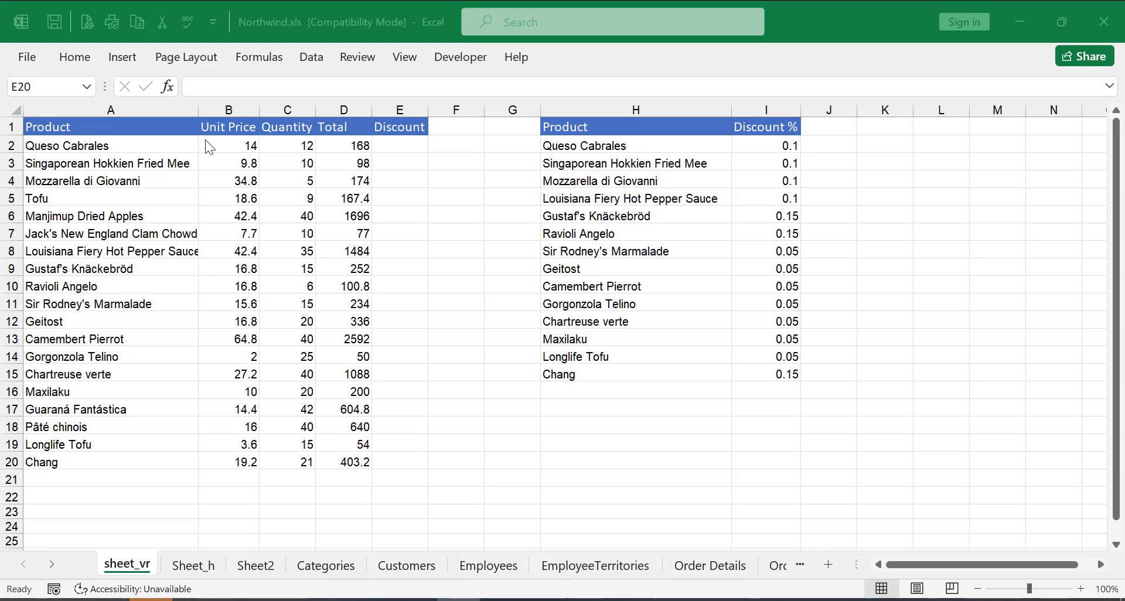
Begin an XLOOKUP formula in the Discount cell E2.
left_click(366, 148, "shift")
left_click(631, 146)
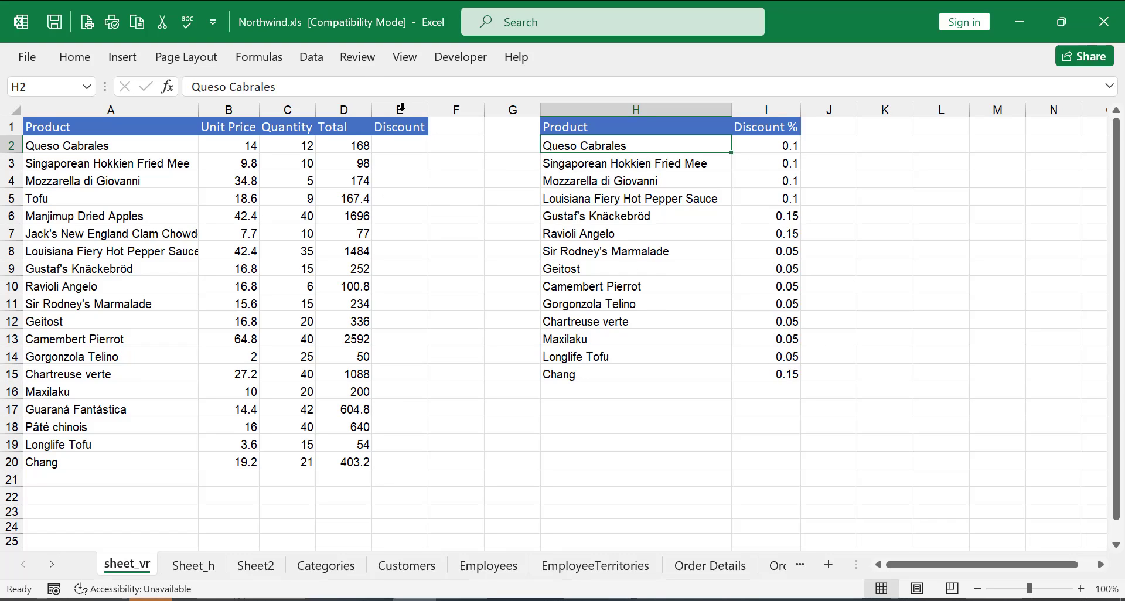
left_click(414, 142)
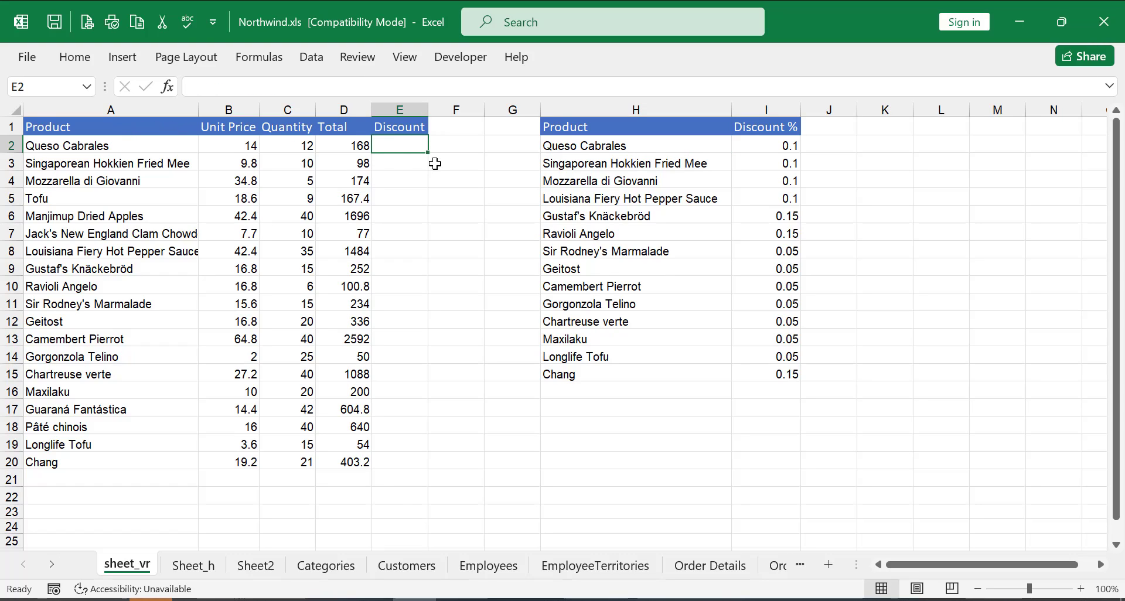
type("=x")
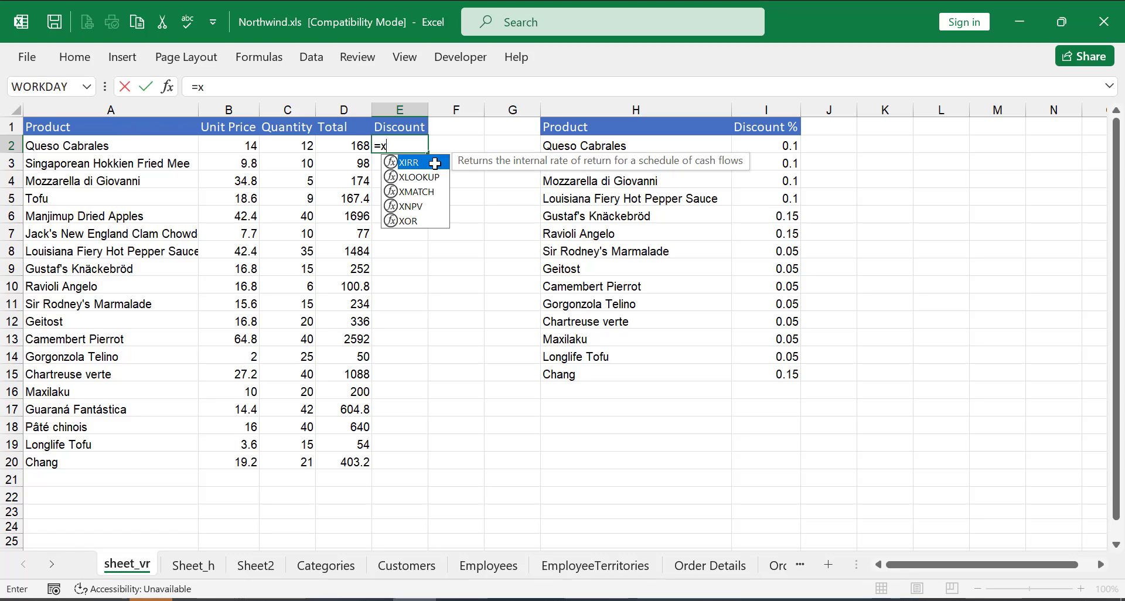
type("l")
key("Tab")
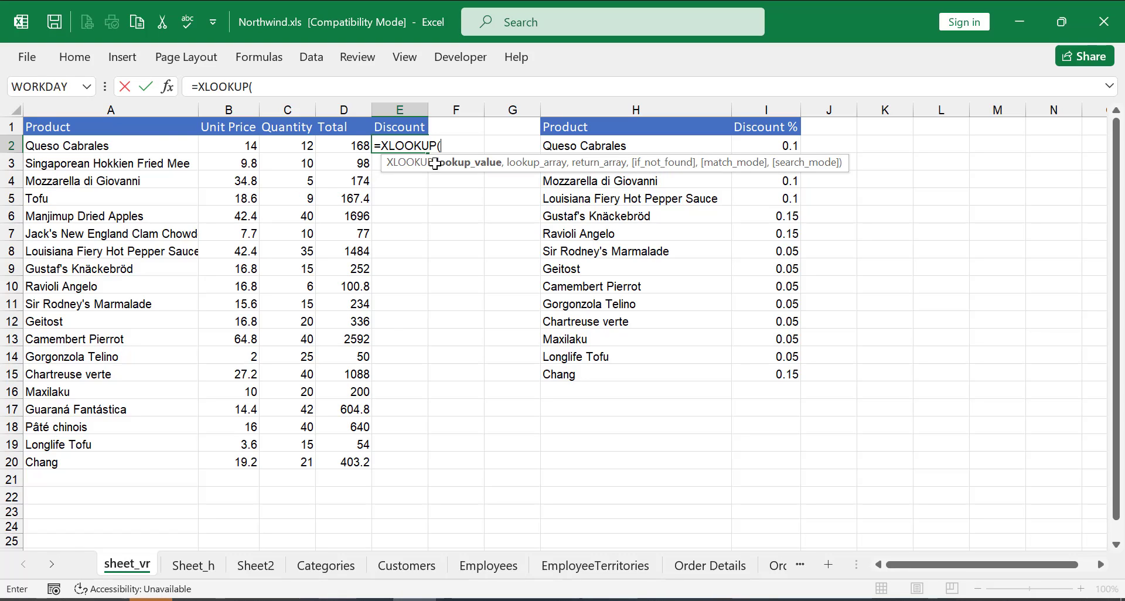
Give the XLOOKUP A2 as lookup value, H2:H15 as lookup array and I2:I15 as return array.
left_click(70, 146)
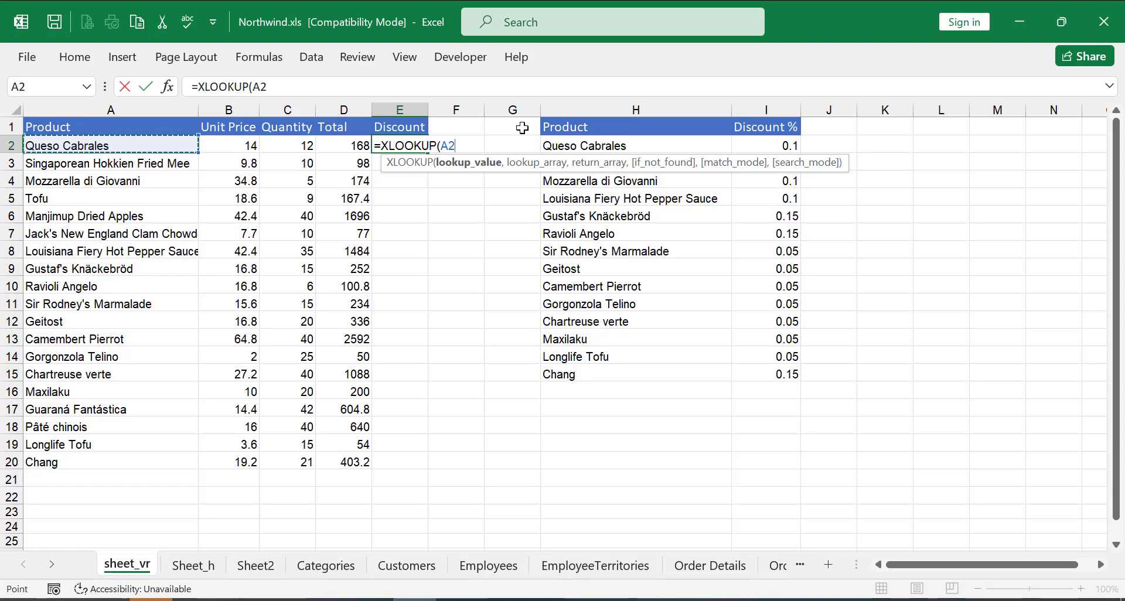
type(",")
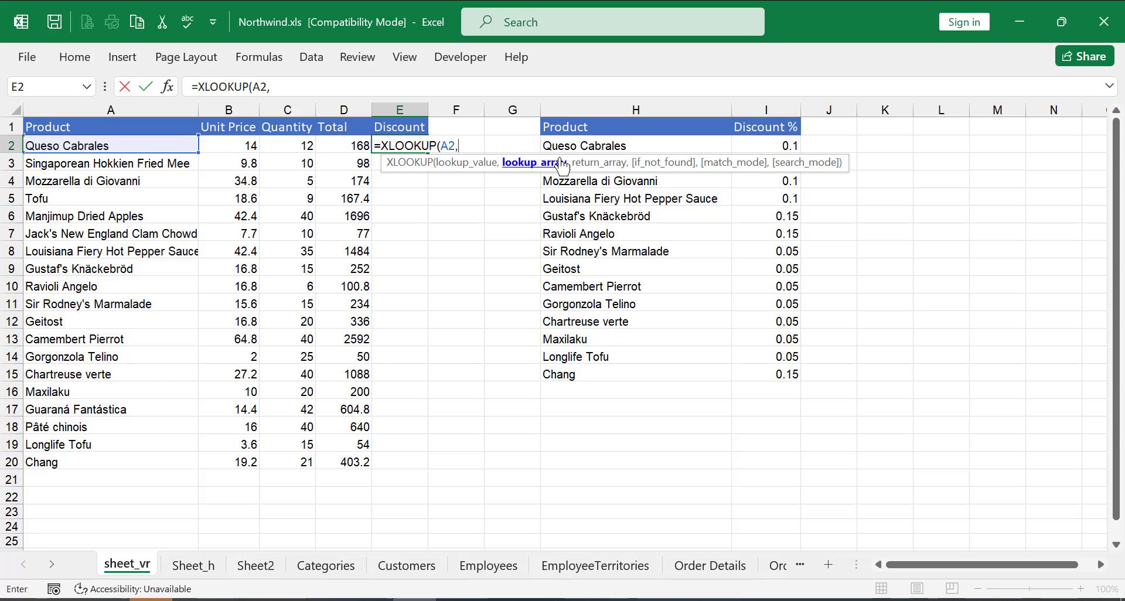
left_click(604, 147)
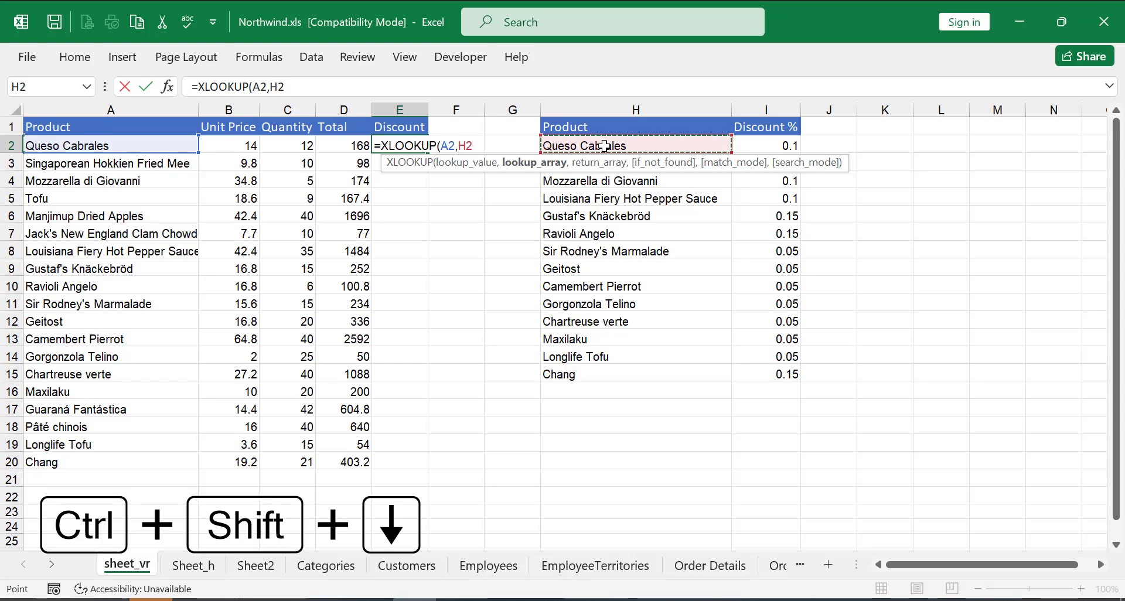
key("ctrl+shift+Down")
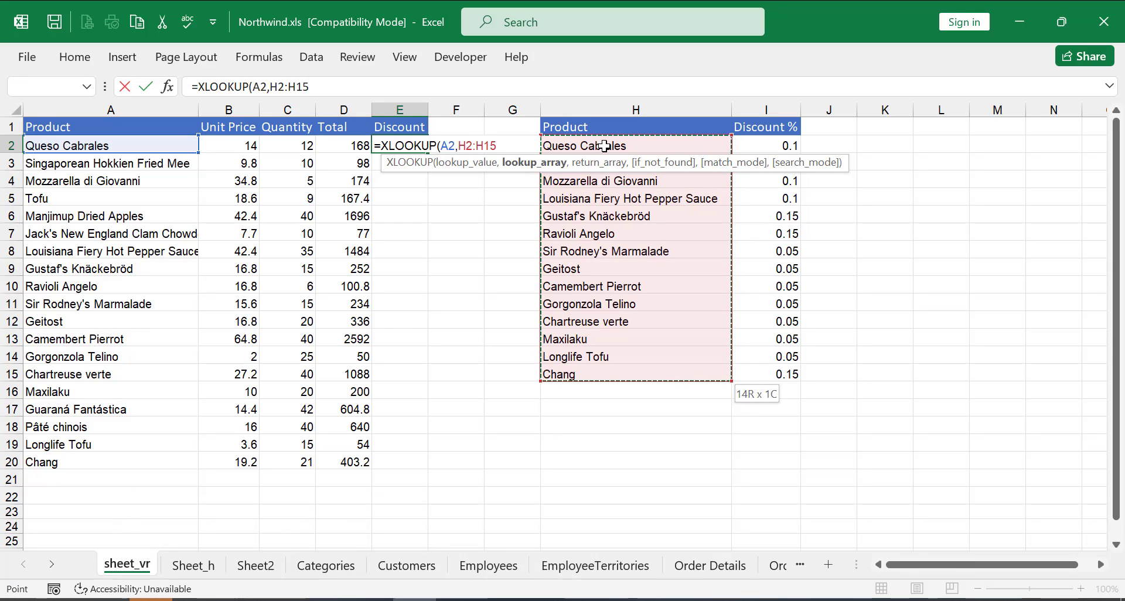
type(",")
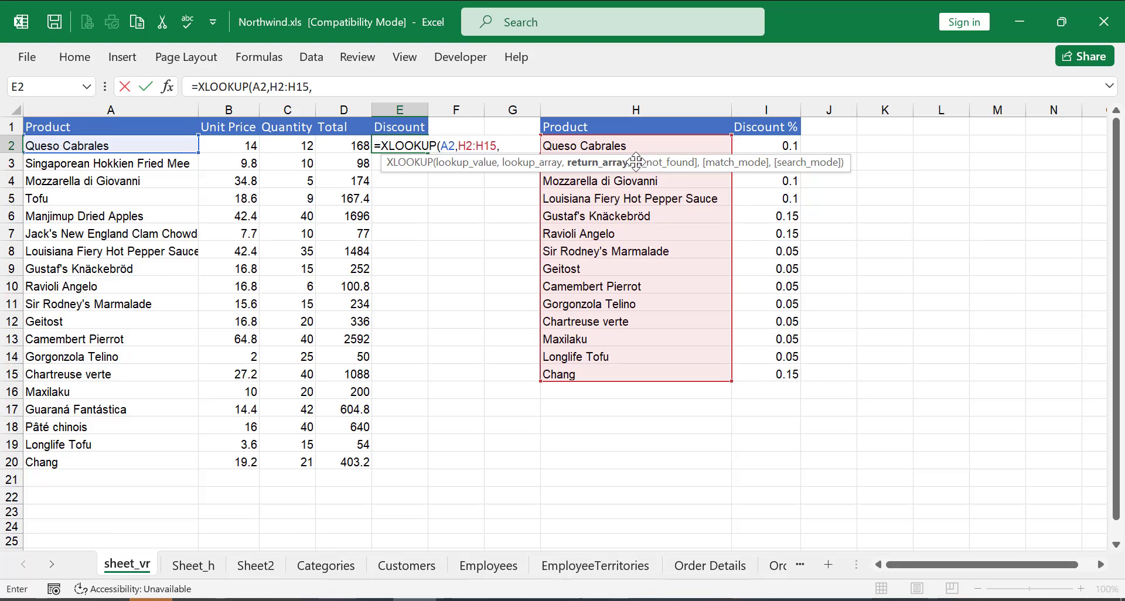
left_click(774, 146)
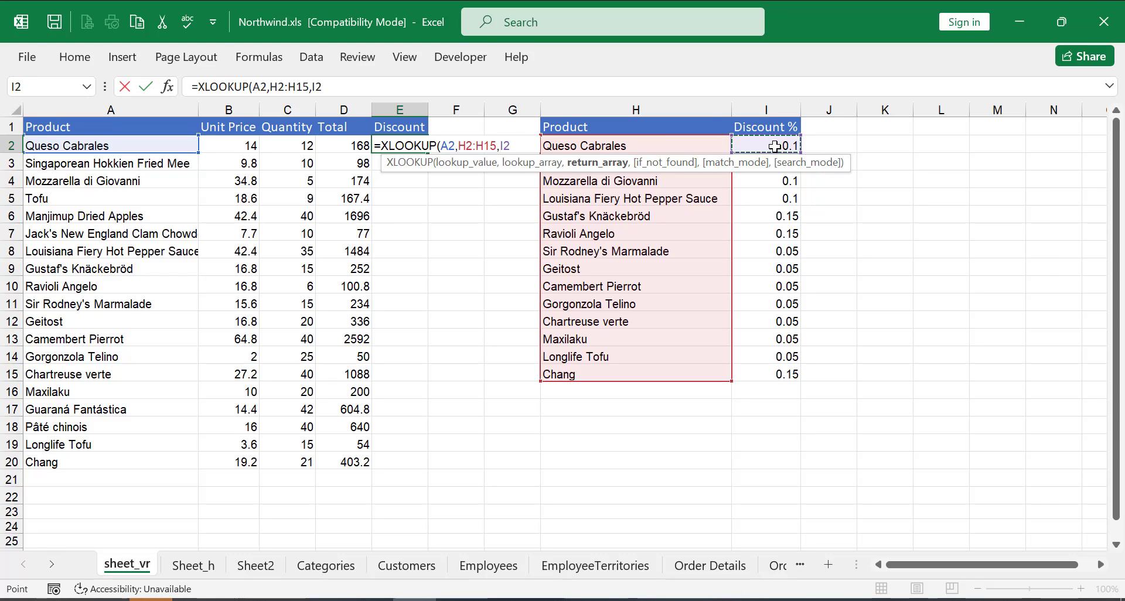
key("ctrl+shift+Down")
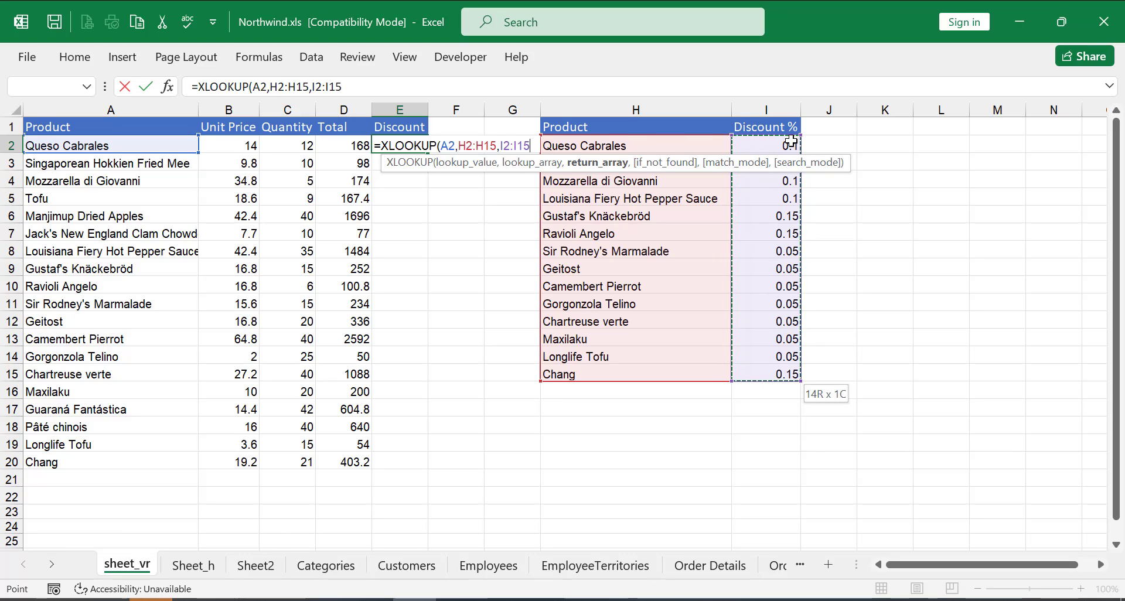
Make both lookup ranges absolute ($H$2:$H$15, $I$2:$I$15), close the parenthesis and confirm the formula.
left_click(497, 146)
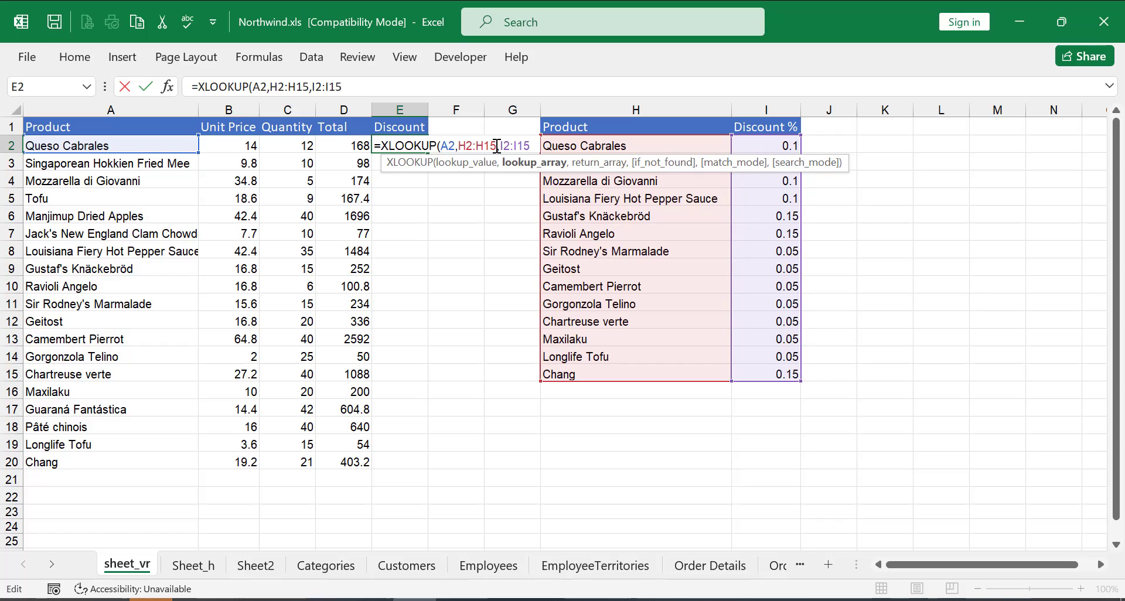
key("F4")
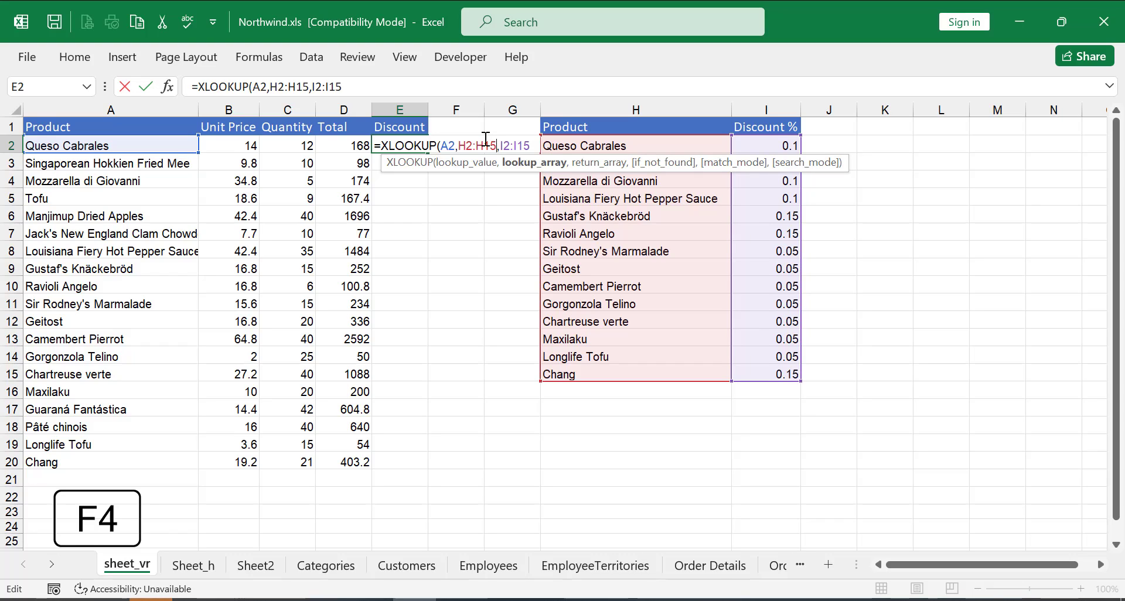
key("F4")
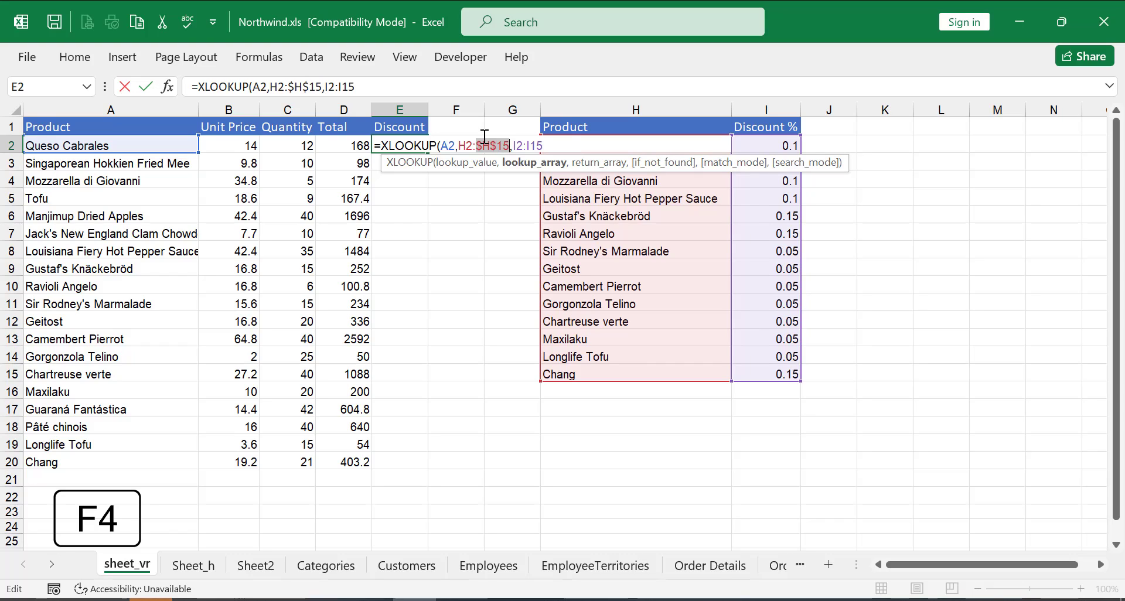
left_click(473, 144)
key("F4")
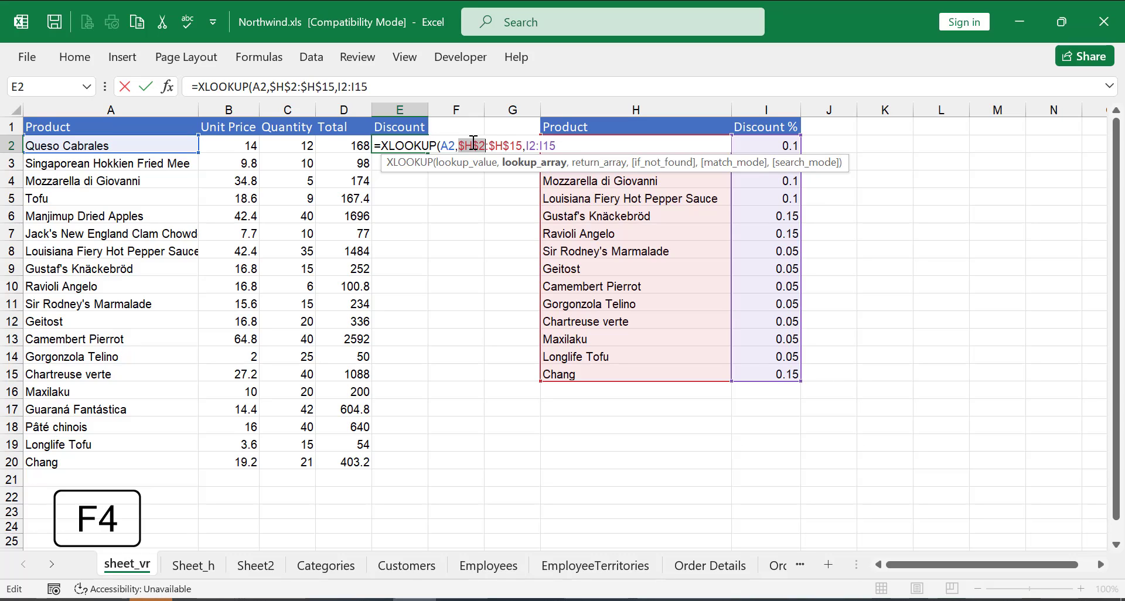
left_click(538, 146)
key("F4")
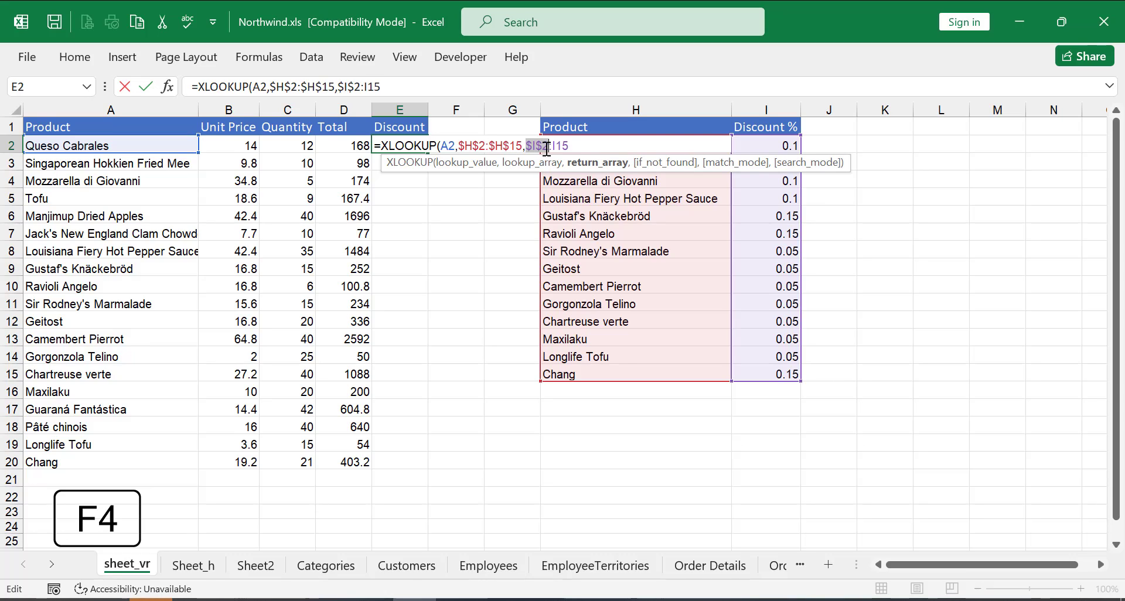
left_click(570, 144)
key("F4")
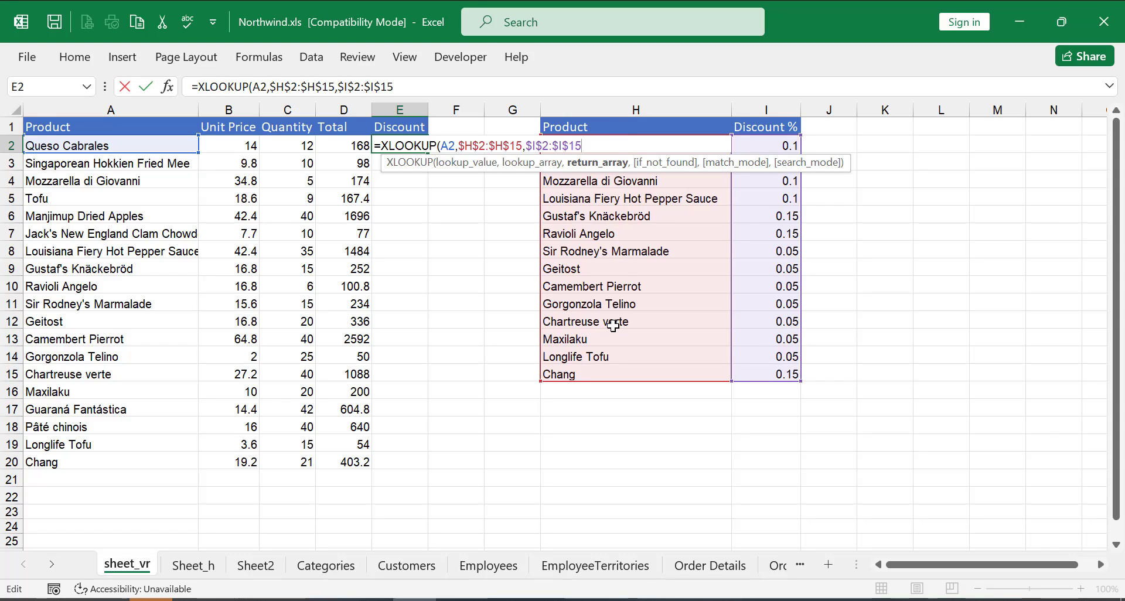
type(")")
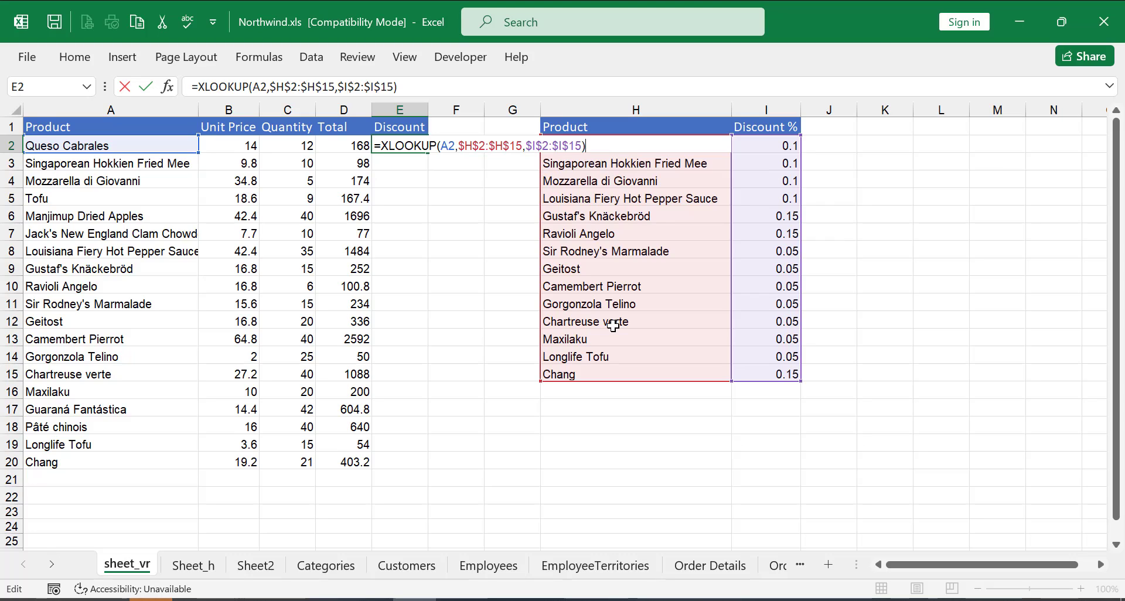
key("Return")
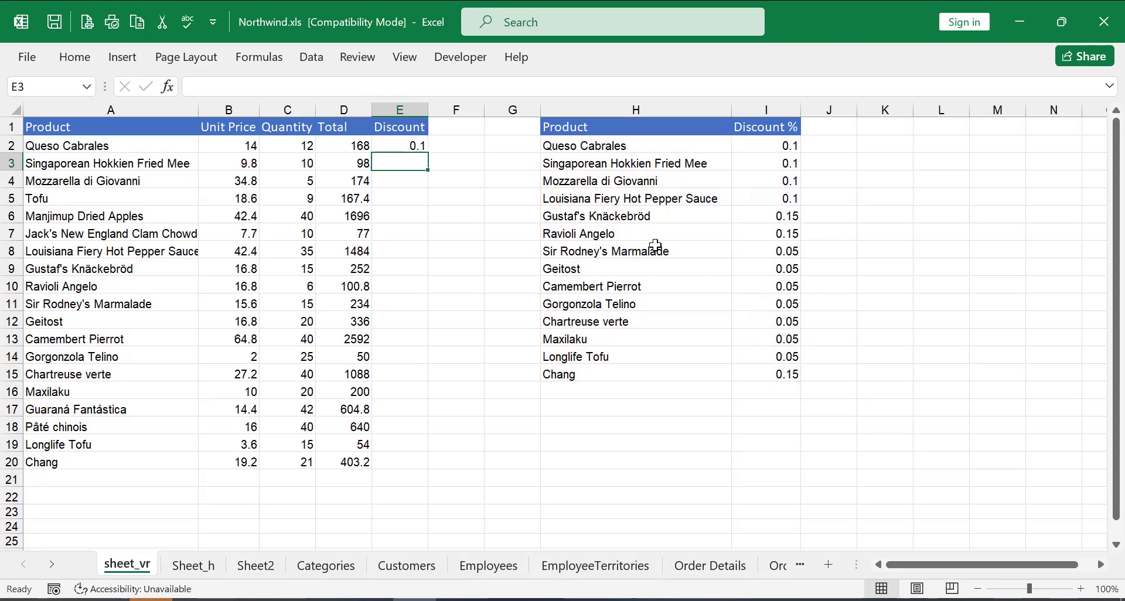
Compare the E2 result with Queso Cabrales' entry in the discount table.
left_click(396, 144)
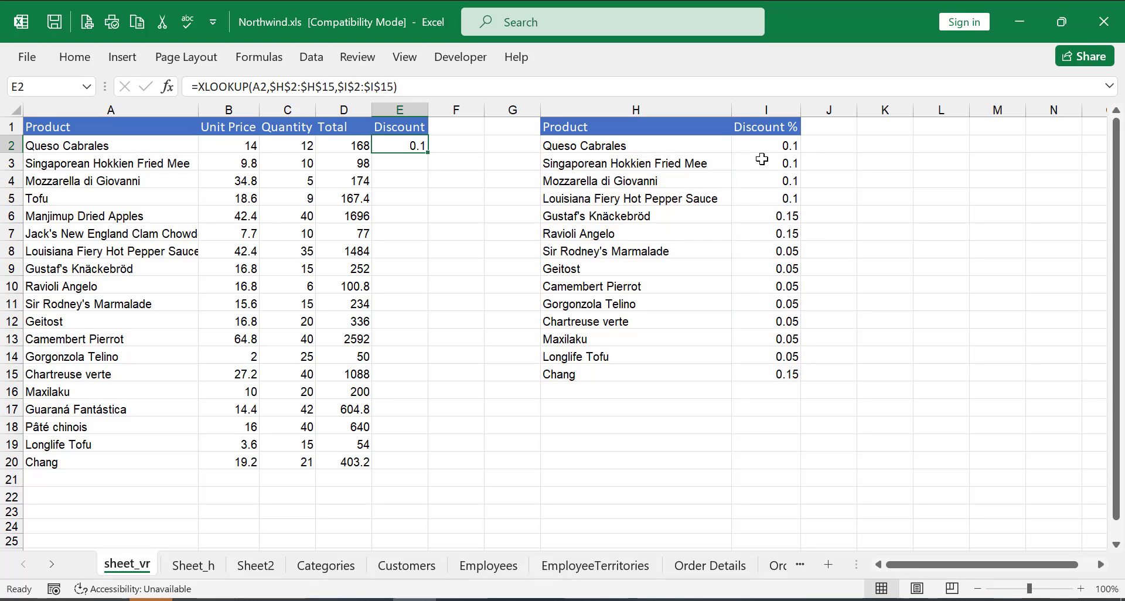
left_click(547, 146)
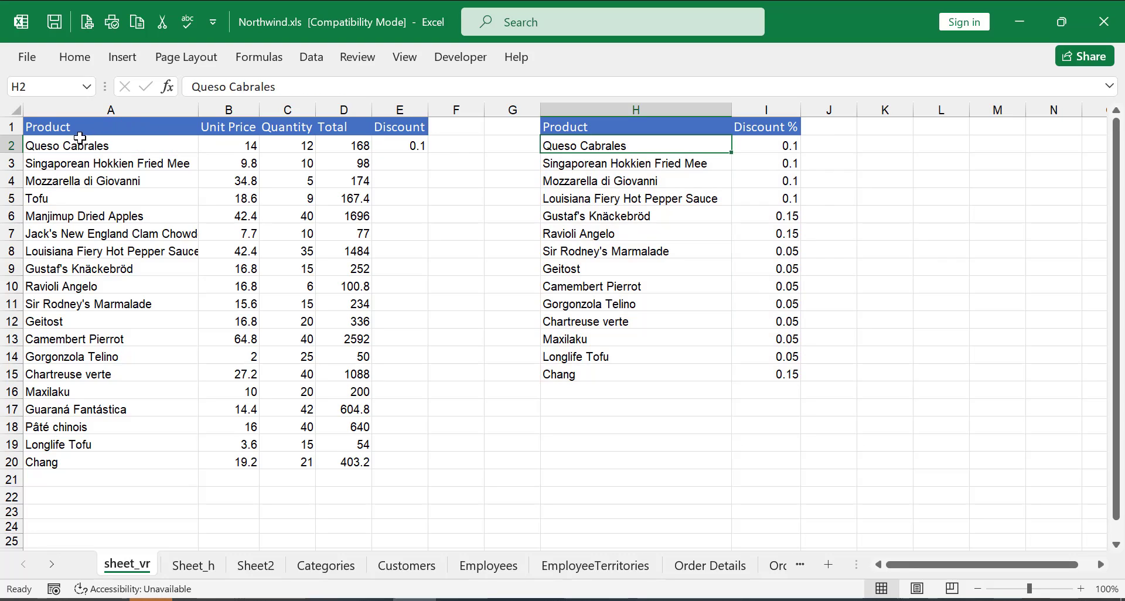
left_click(783, 147)
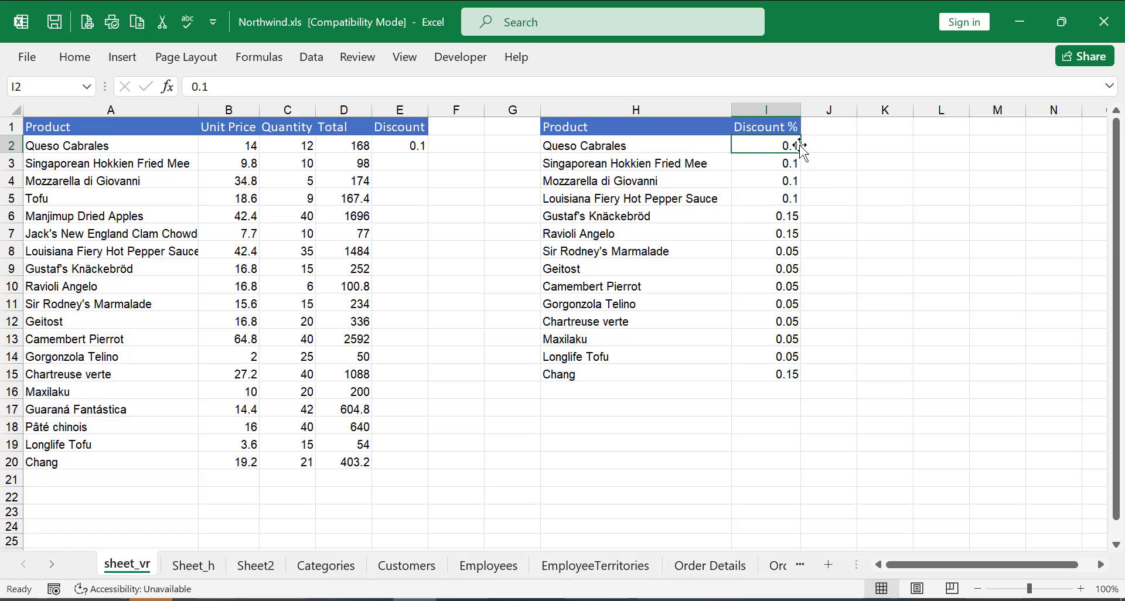
Multiply the E2 lookup by the total in D2, then fill the formula down to E20.
left_click(392, 146)
key("F2")
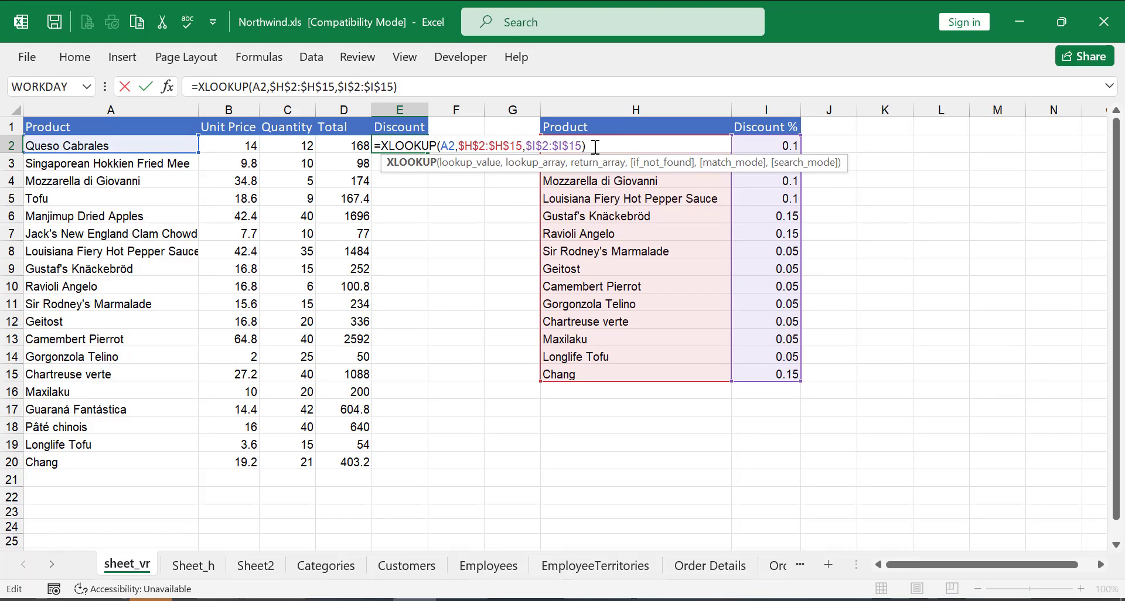
type("*")
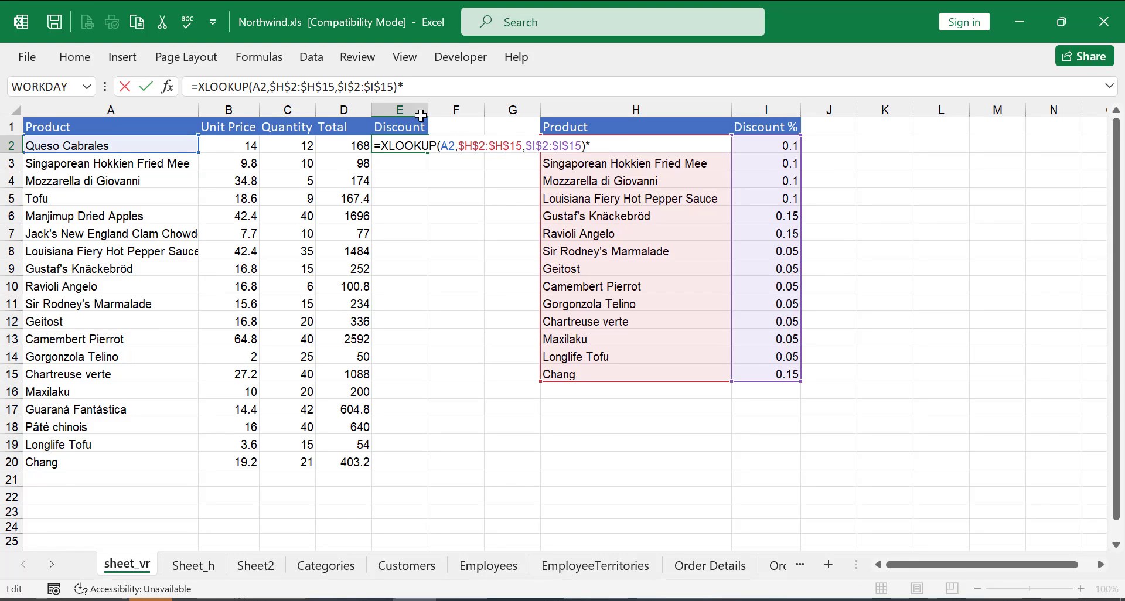
left_click(338, 141)
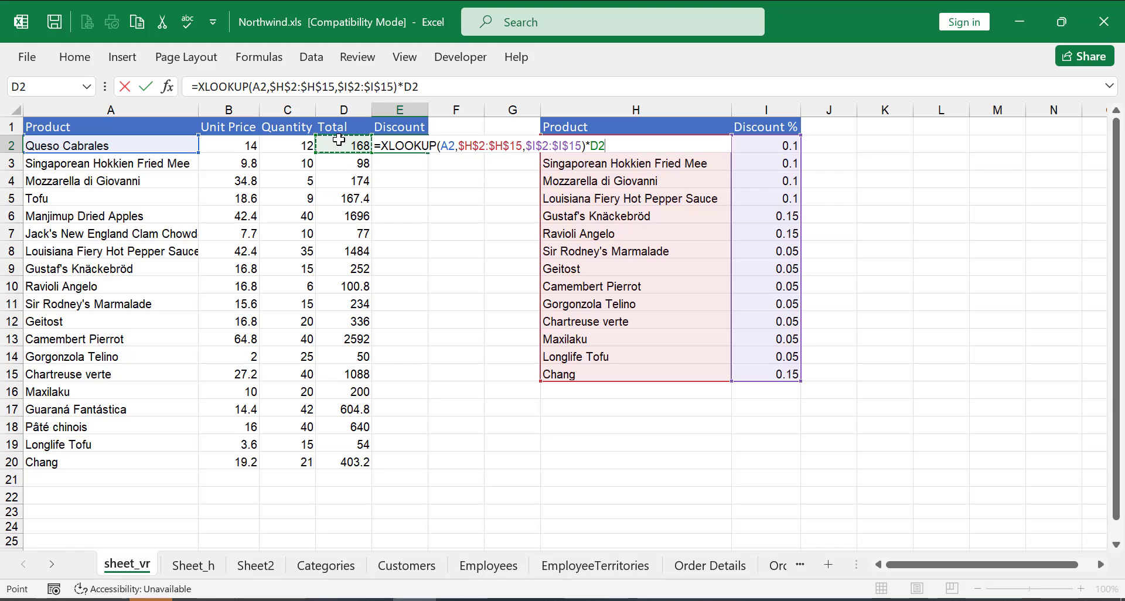
key("Return")
left_click(415, 144)
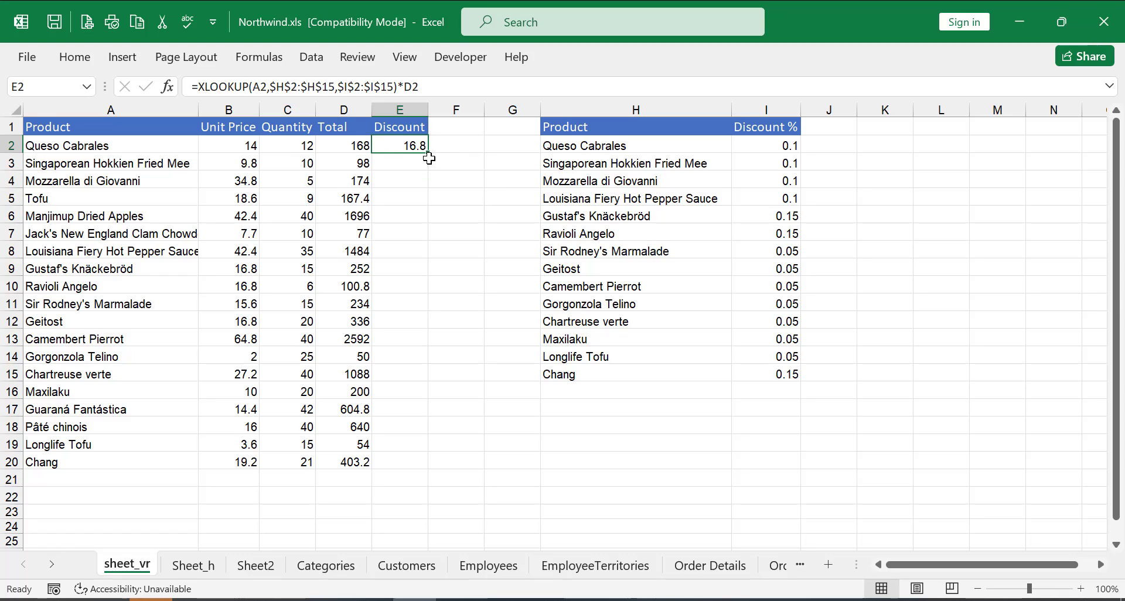
left_click_drag(429, 153, 430, 467)
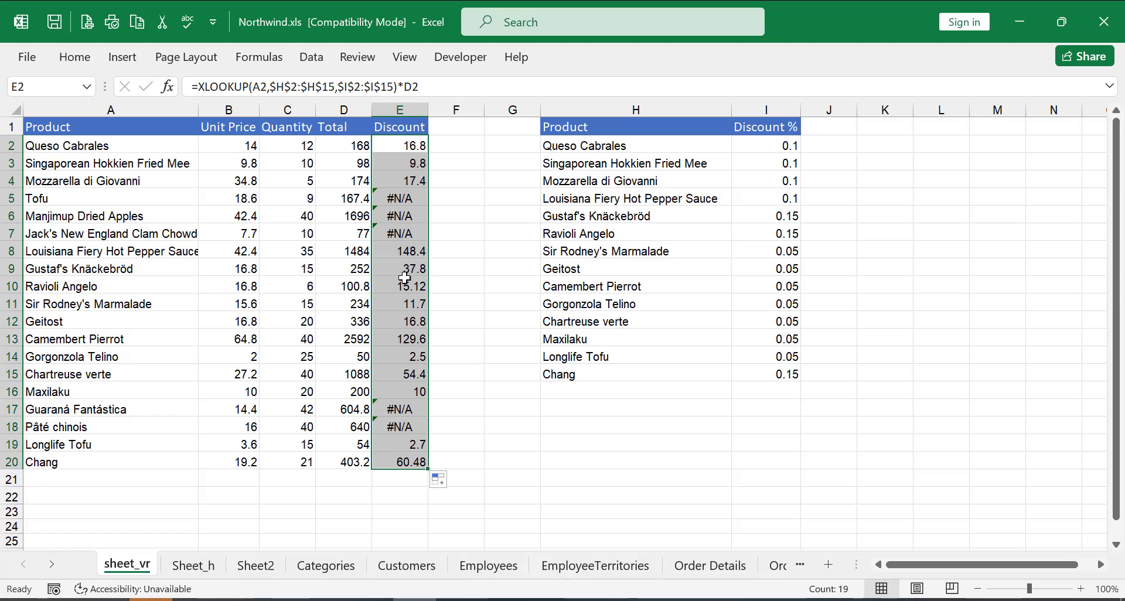
Inspect the Discount cells showing #N/A and their product names.
left_click(414, 162)
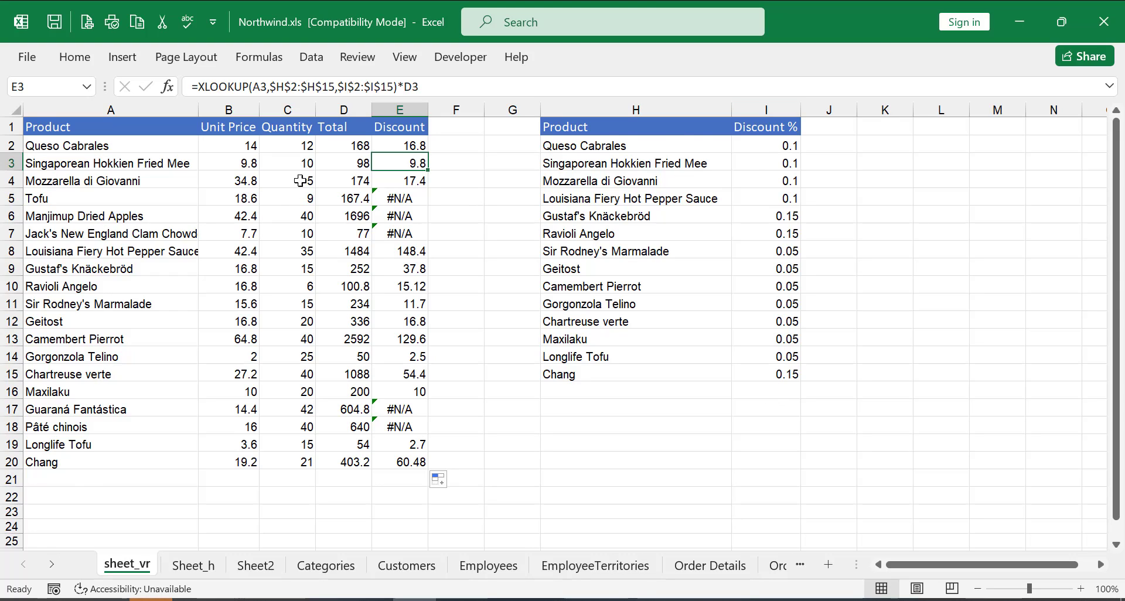
left_click(103, 191)
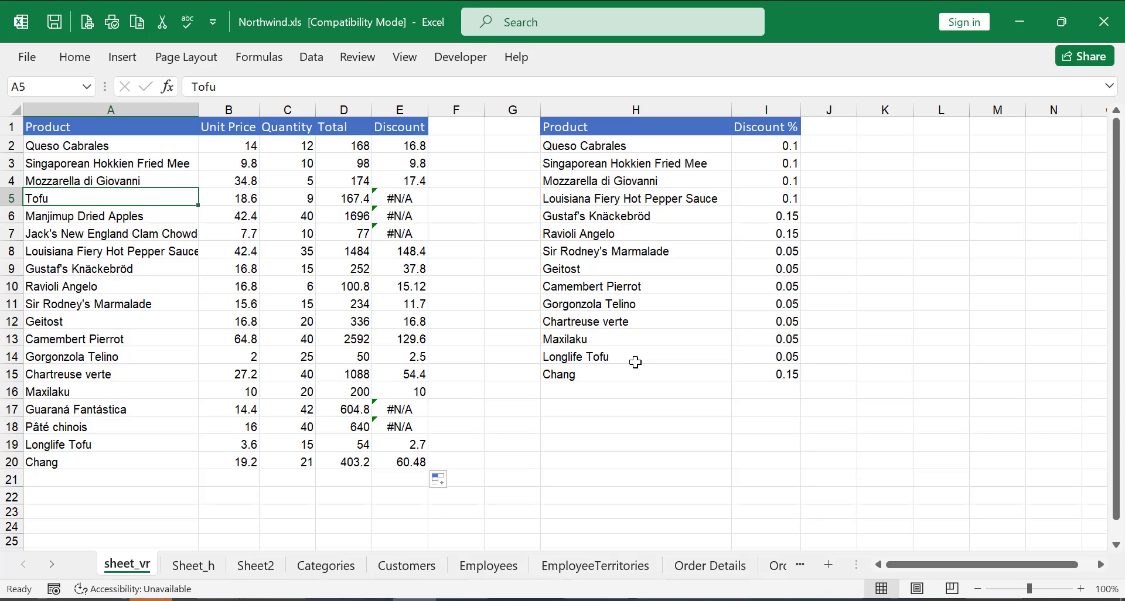
left_click(414, 198)
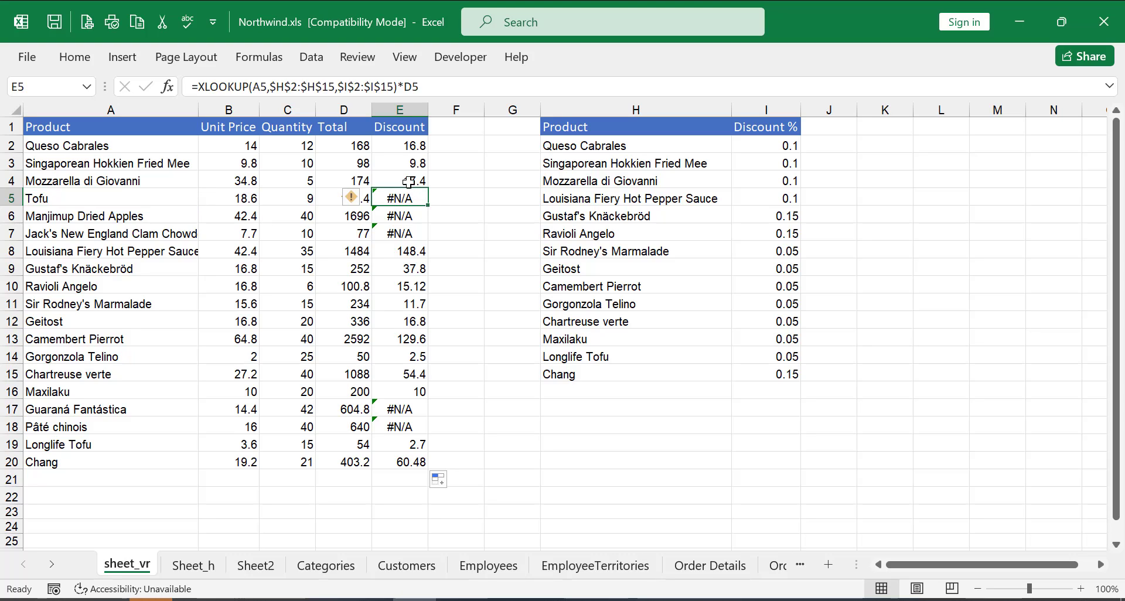
Add 0 as the if_not_found argument to the XLOOKUP in E2.
double_click(412, 142)
left_click(583, 143)
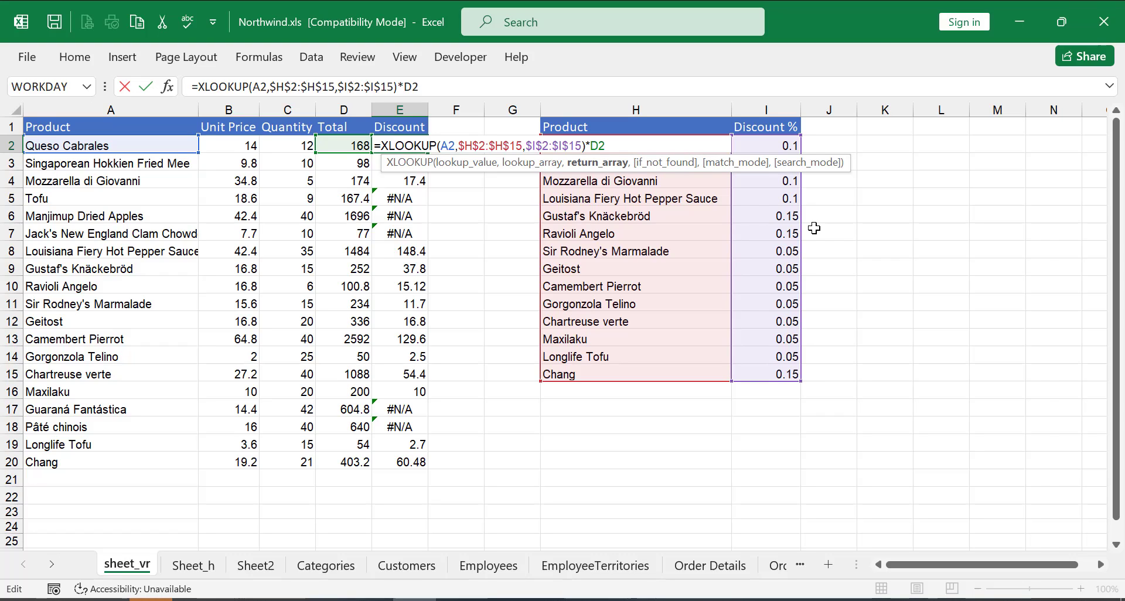
type(",")
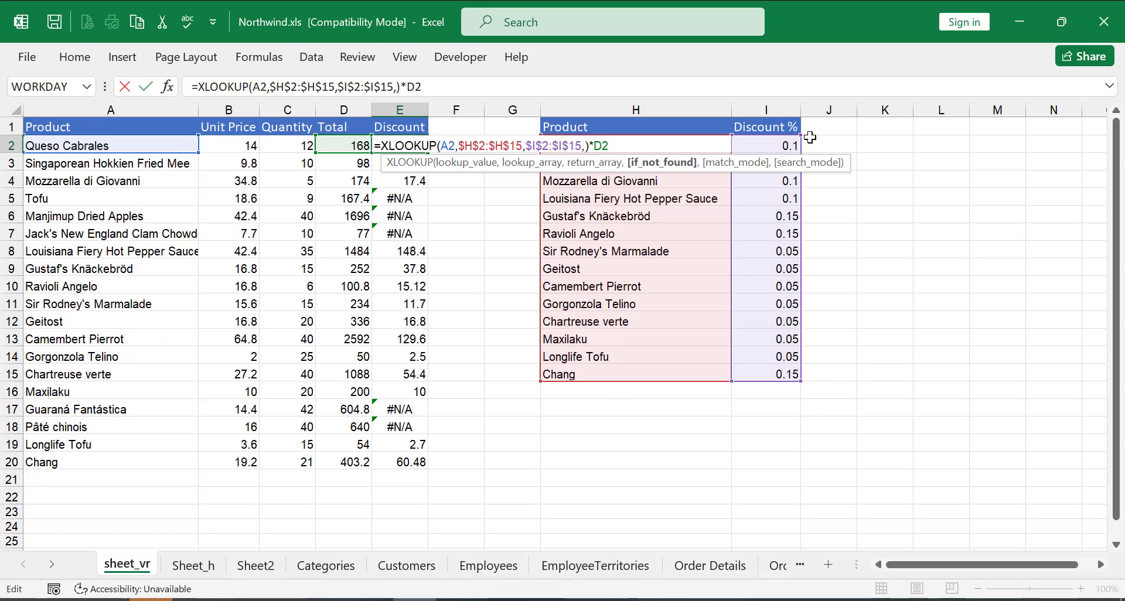
type("0")
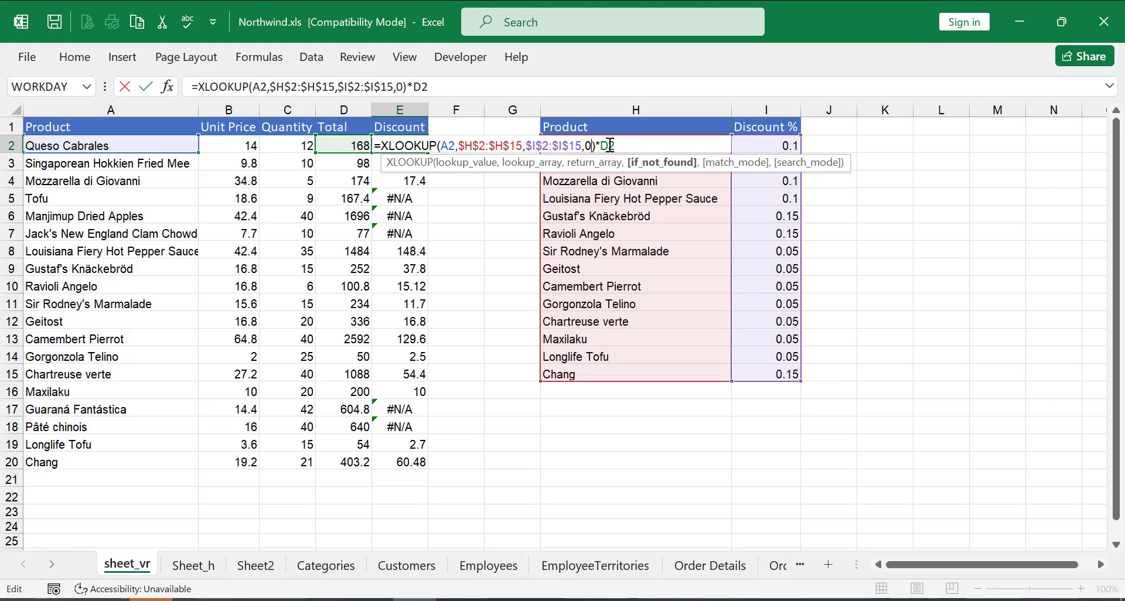
key("Return")
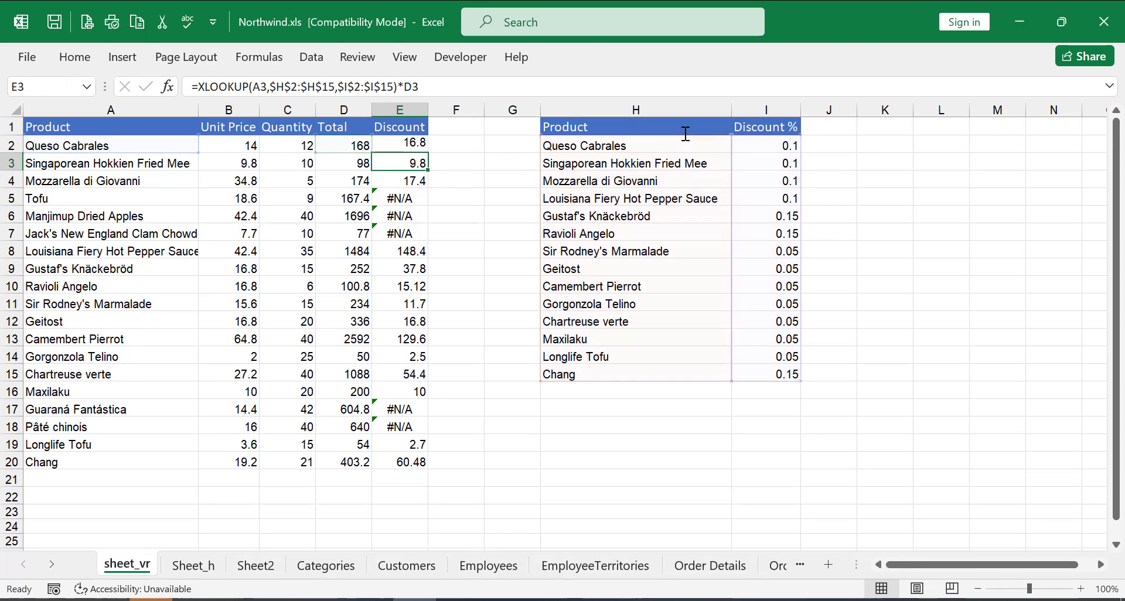
left_click(403, 146)
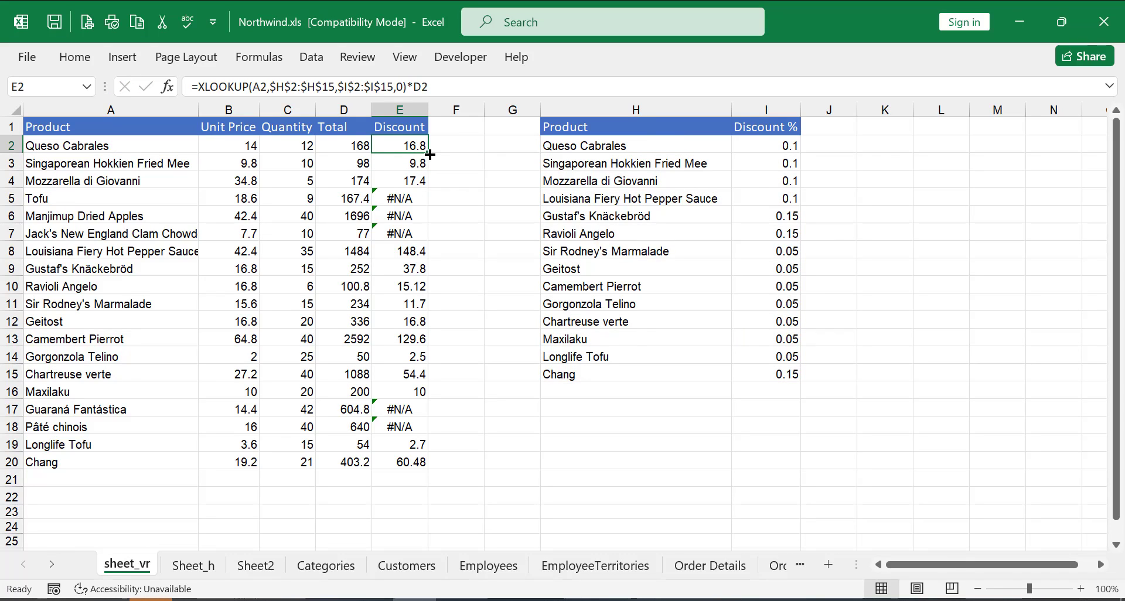
Fill the updated E2 formula down to E20 and check the products now showing a 0 discount.
left_click_drag(428, 152, 429, 463)
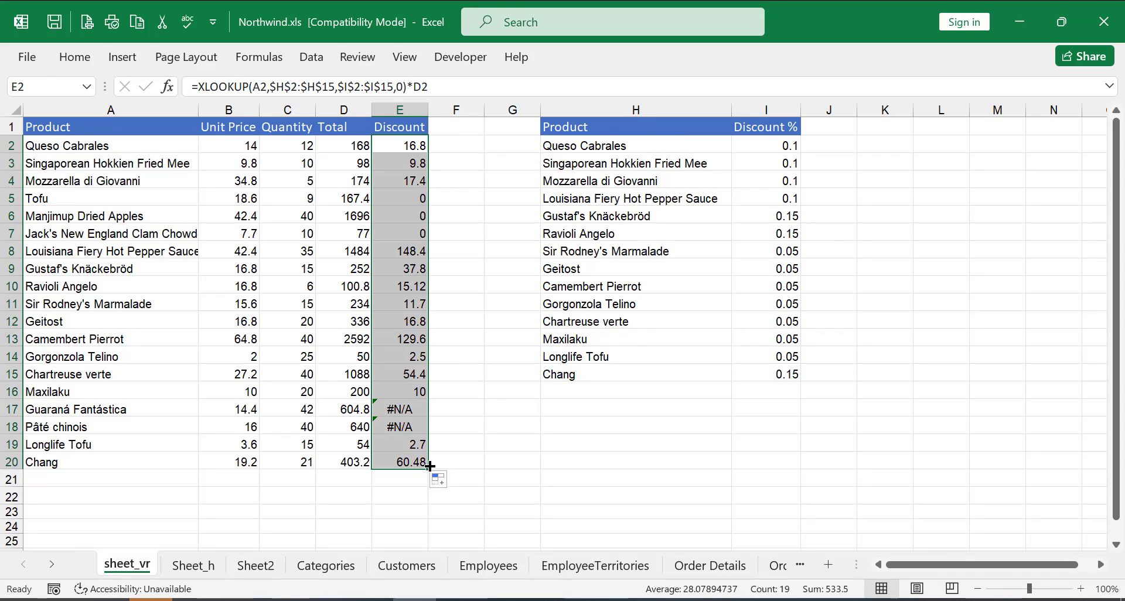
left_click(417, 199)
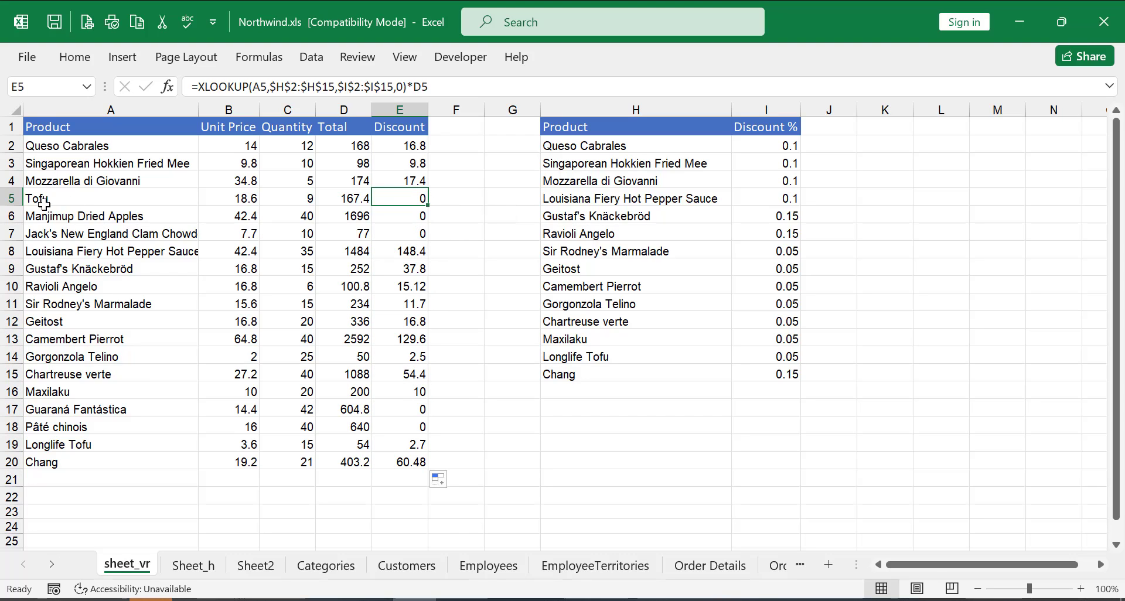
left_click_drag(35, 199, 146, 248)
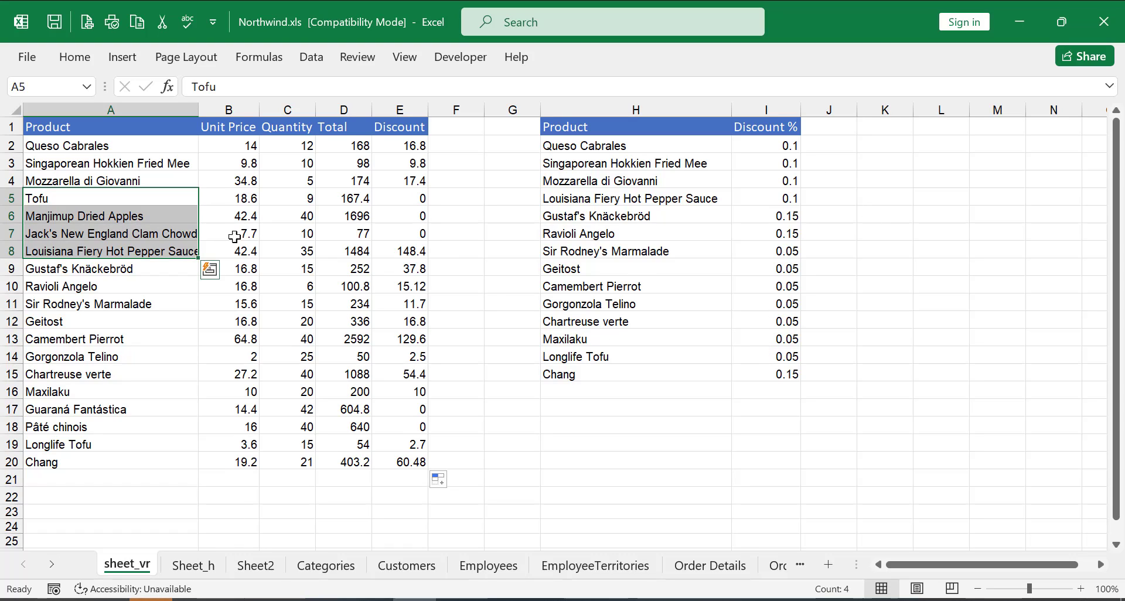
On Sheet_h, start an XLOOKUP in E2 that looks up A2 in the absolute product row $B$22:$O$22.
left_click(193, 566)
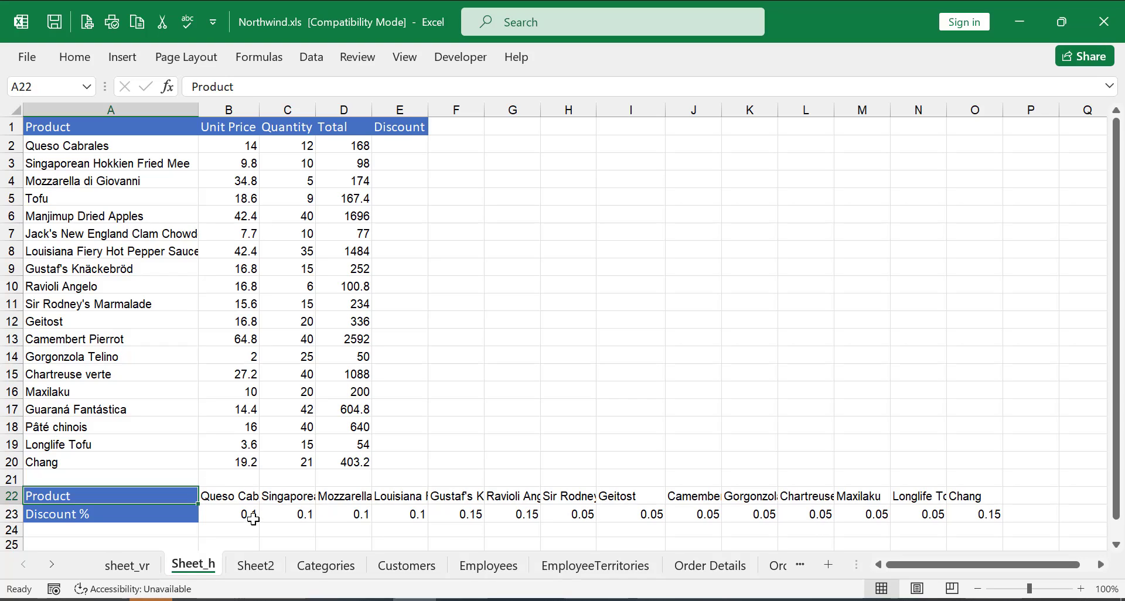
left_click(398, 148)
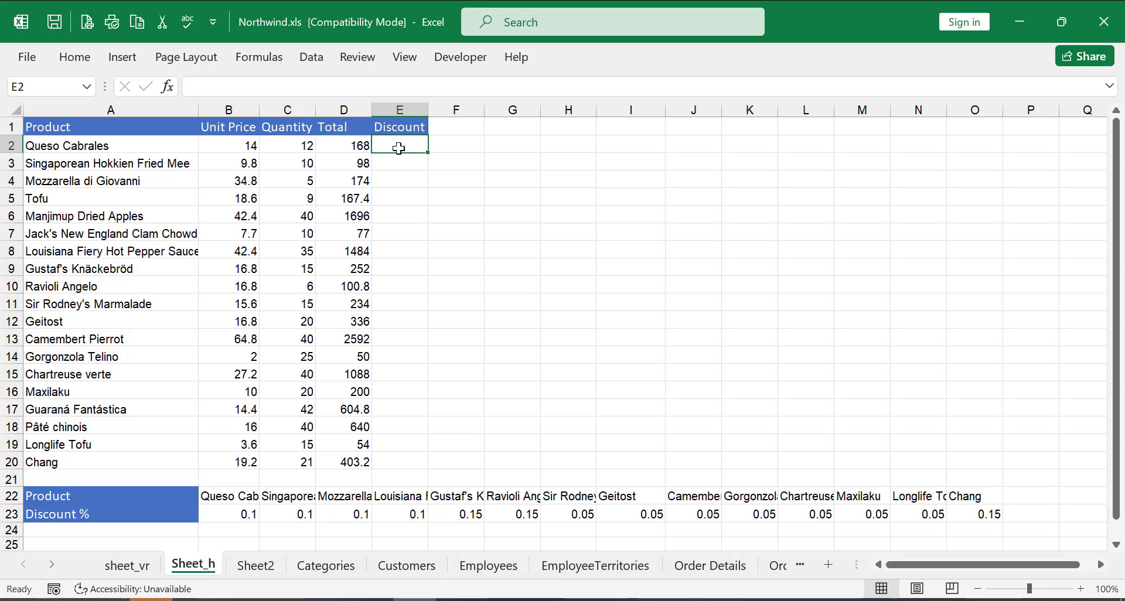
type("=xl")
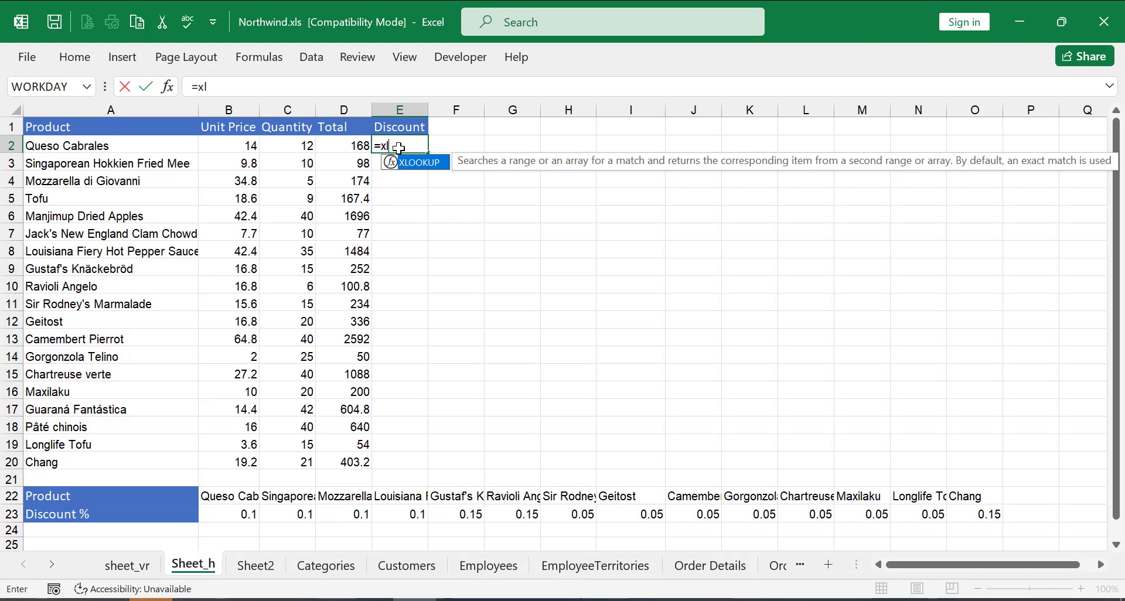
key("Tab")
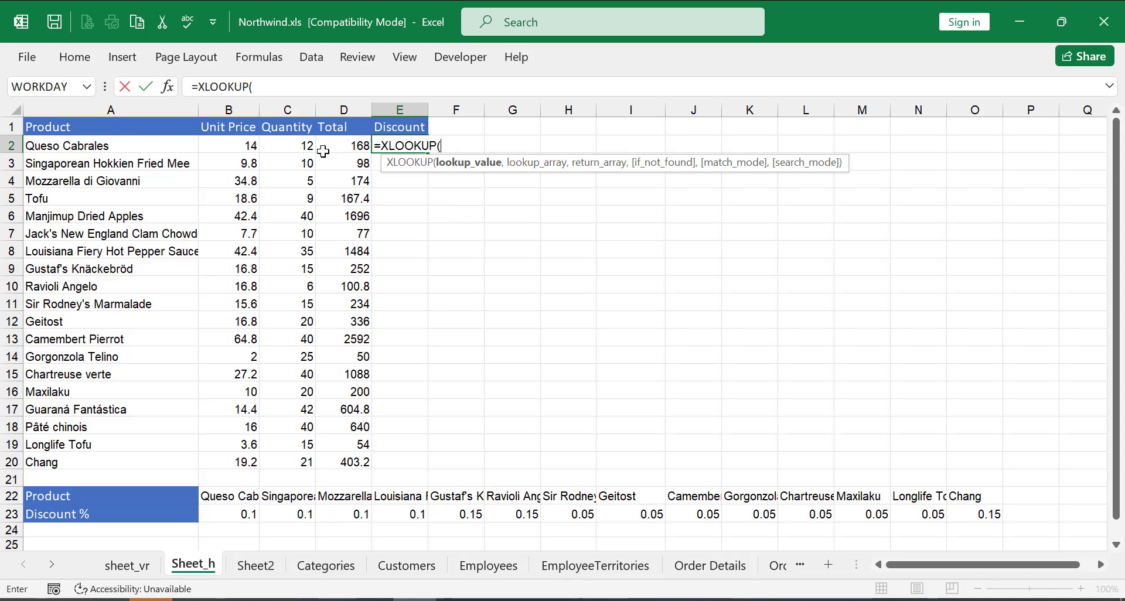
left_click(163, 148)
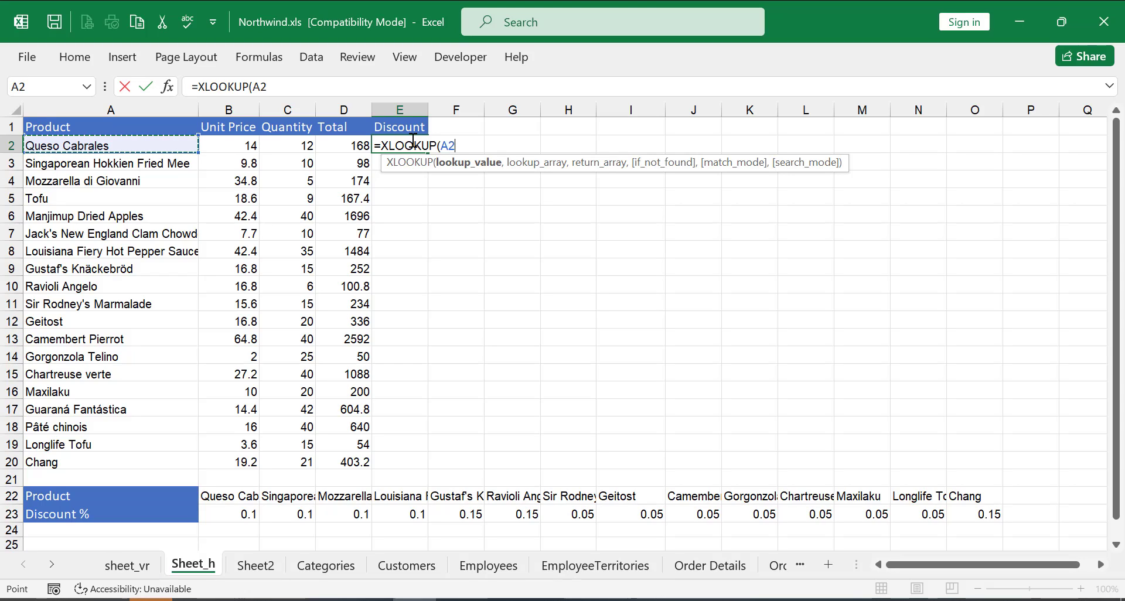
type(",")
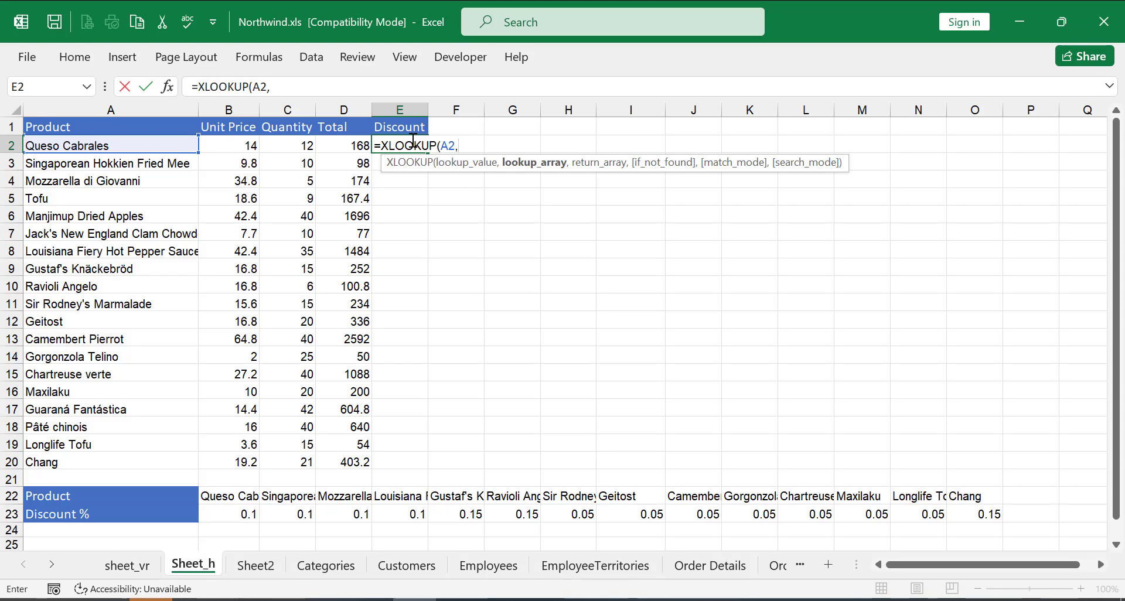
left_click(231, 498)
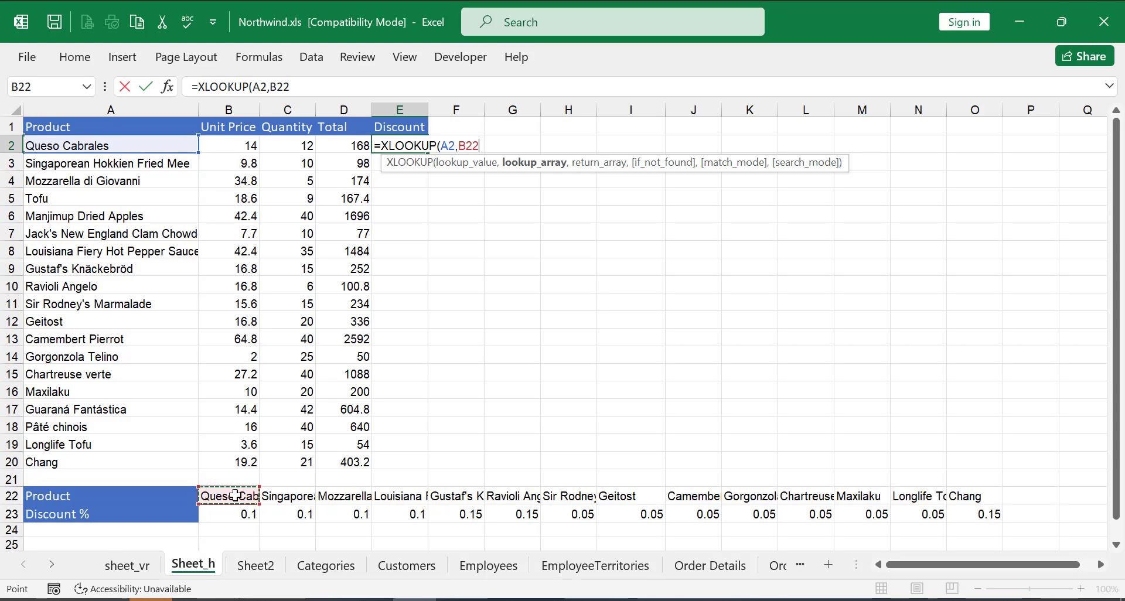
key("ctrl+shift+Right")
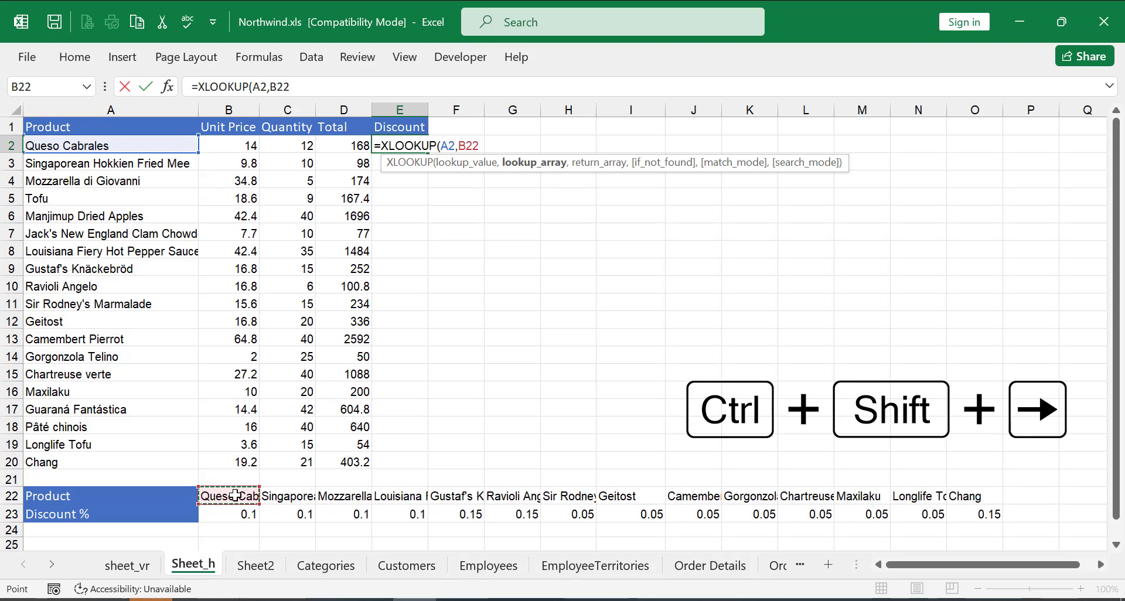
key("ctrl+shift+Right")
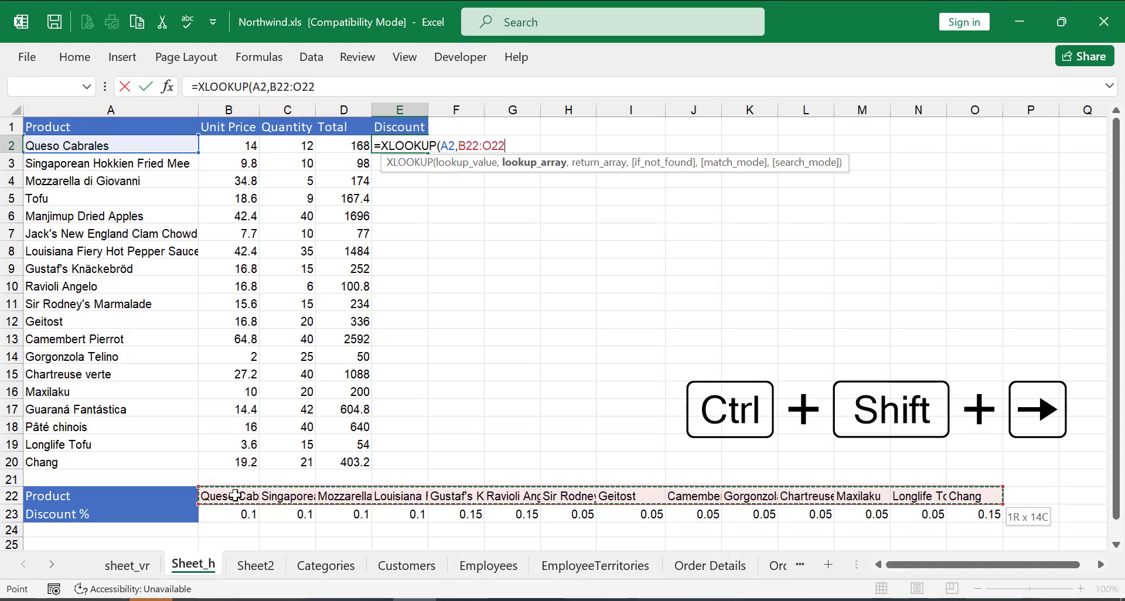
key("F4")
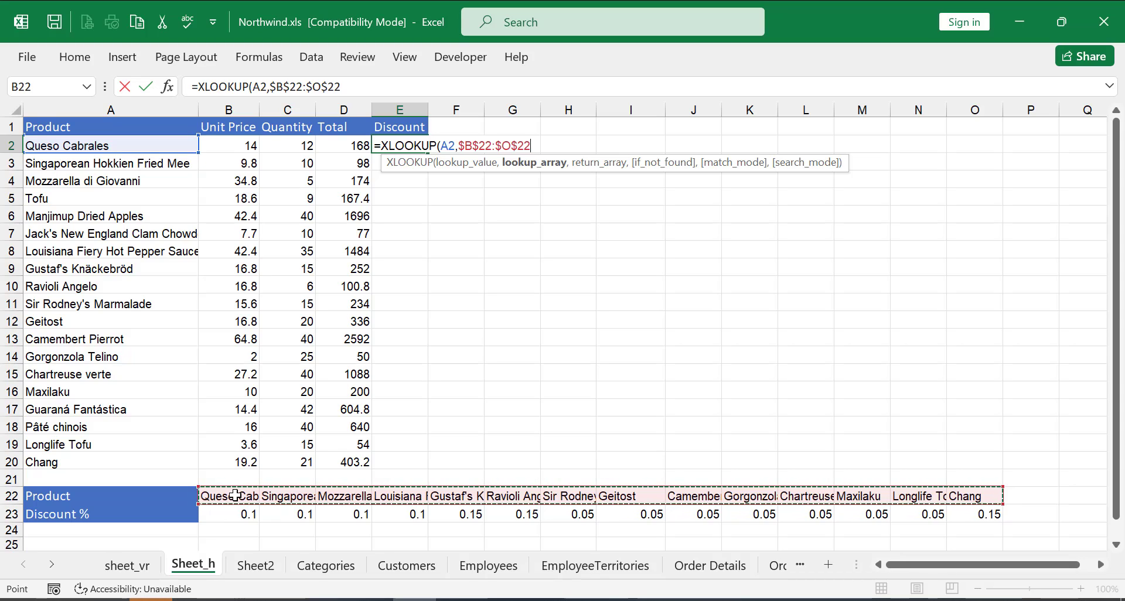
Add $B$23:$O$23 as the return array and 0 as the if_not_found value, closing the function.
type(",")
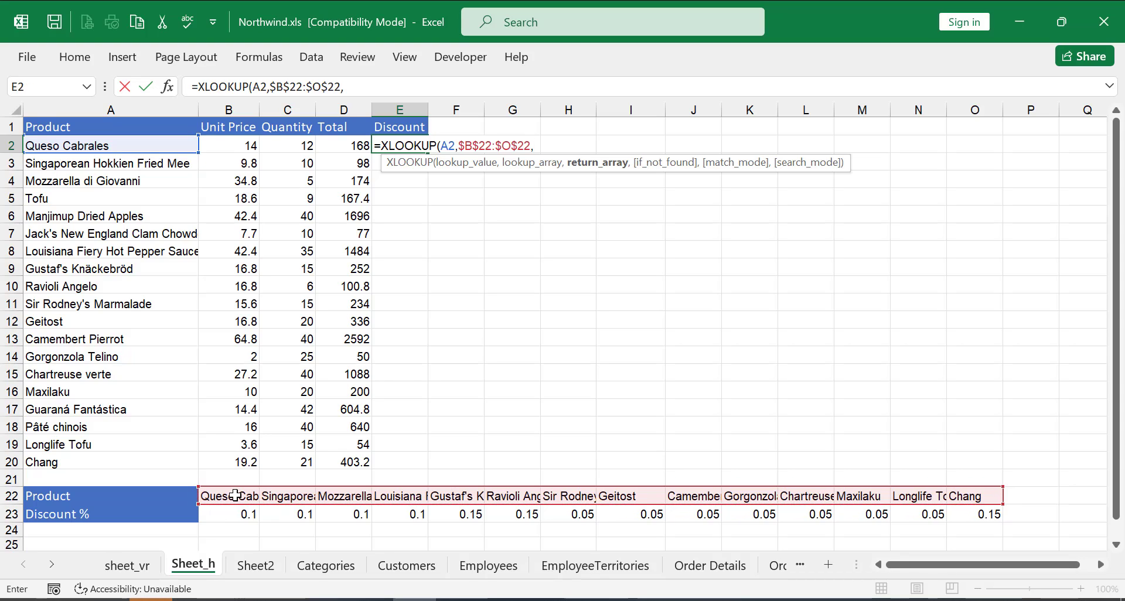
key("ctrl+shift+Right")
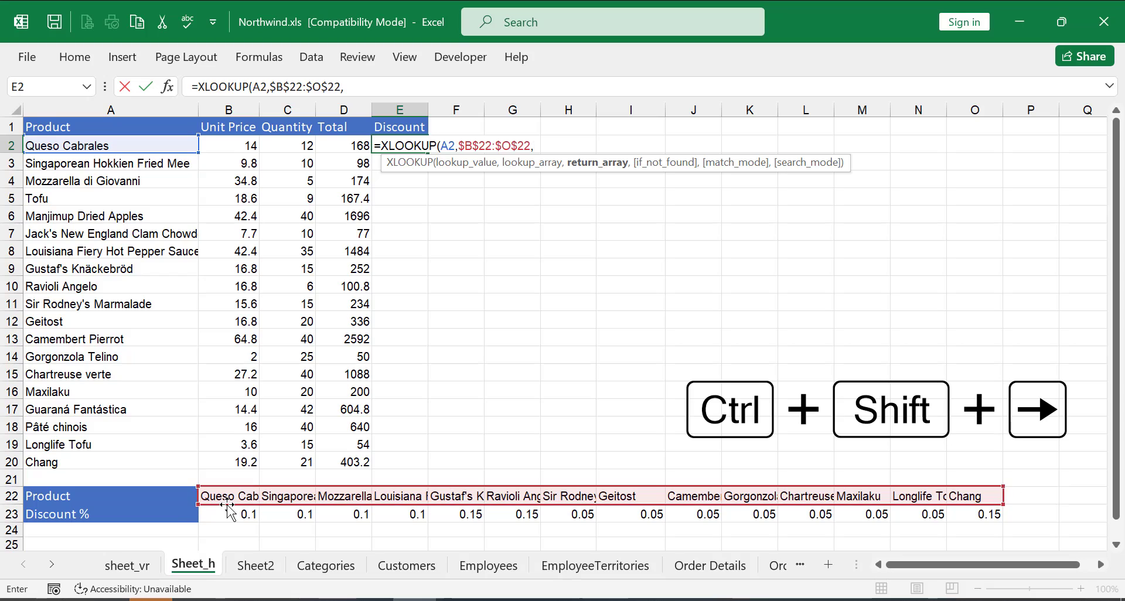
left_click(225, 511)
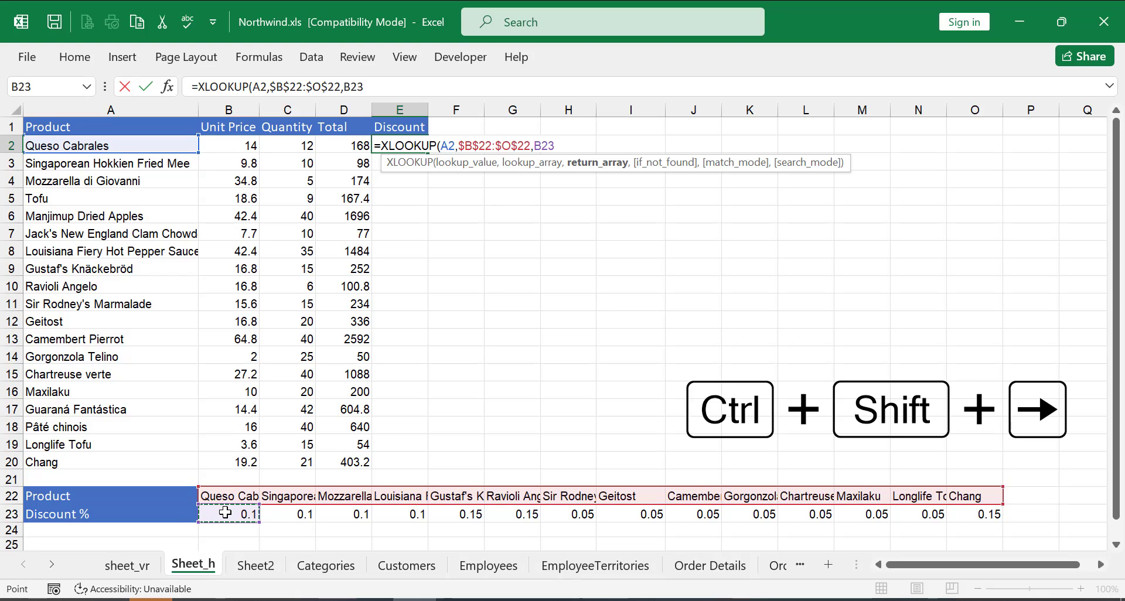
key("ctrl+shift+Right")
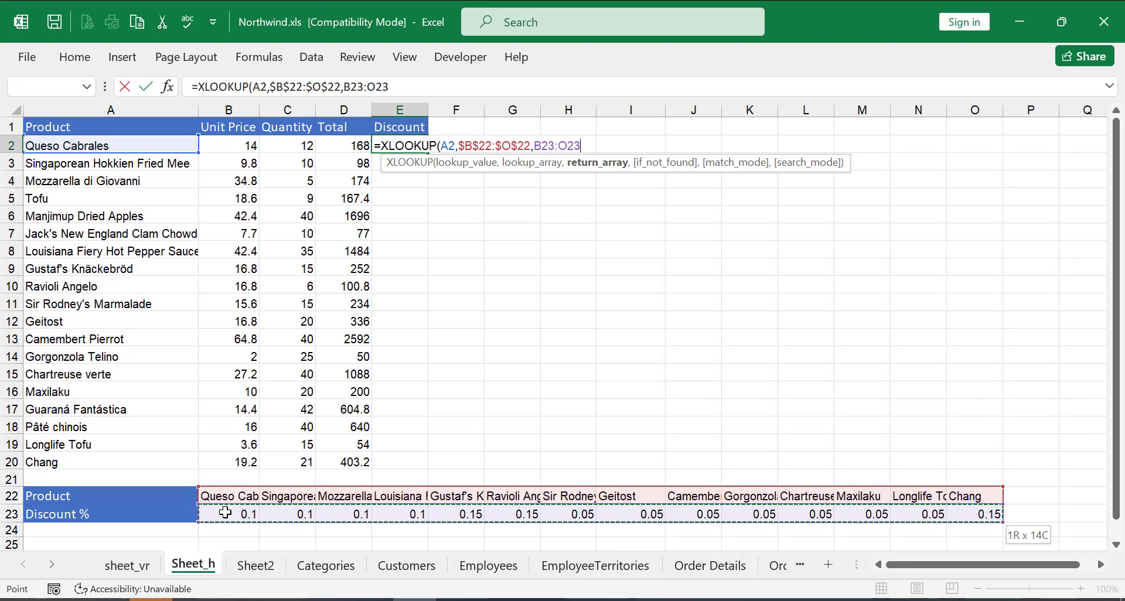
key("F4")
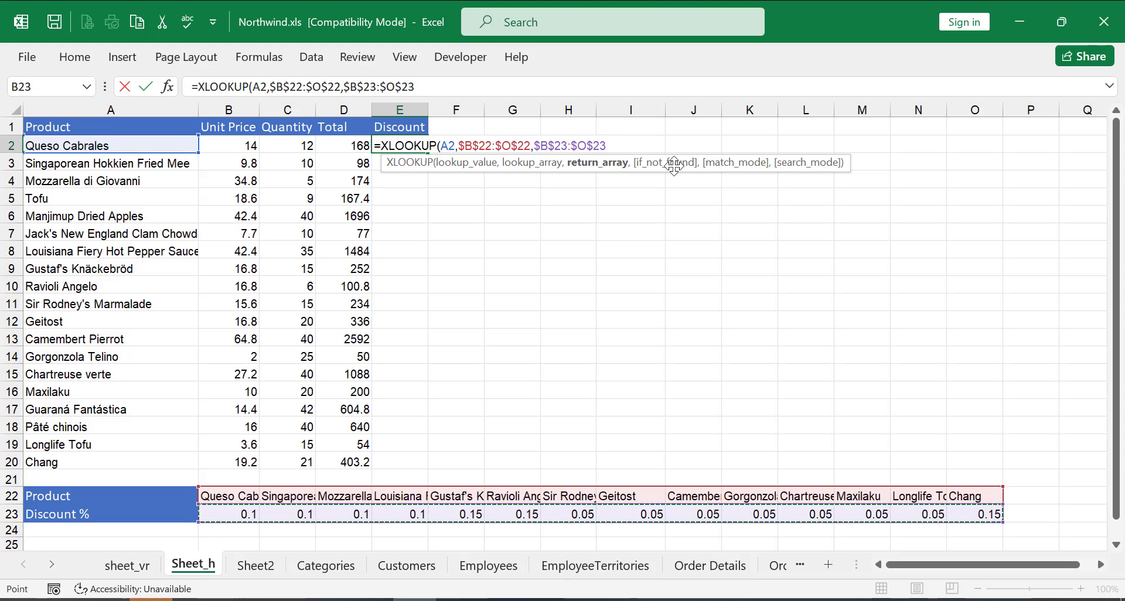
type(",")
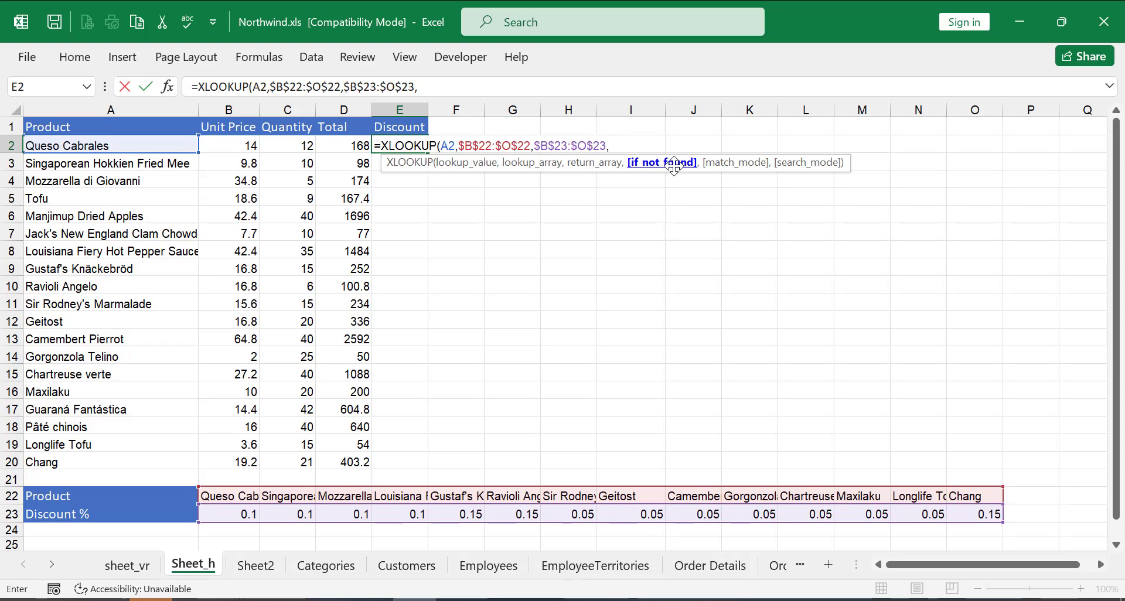
type("0)")
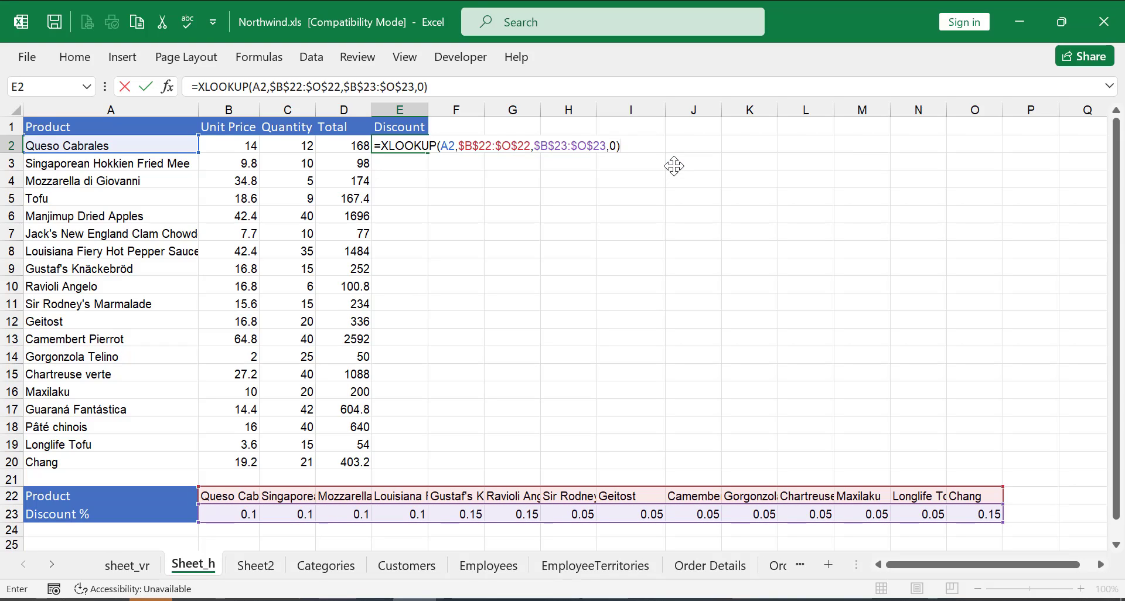
type("*")
Multiply the lookup by the total in D2, enter the formula, and fill it down to E20.
left_click(350, 144)
key("Return")
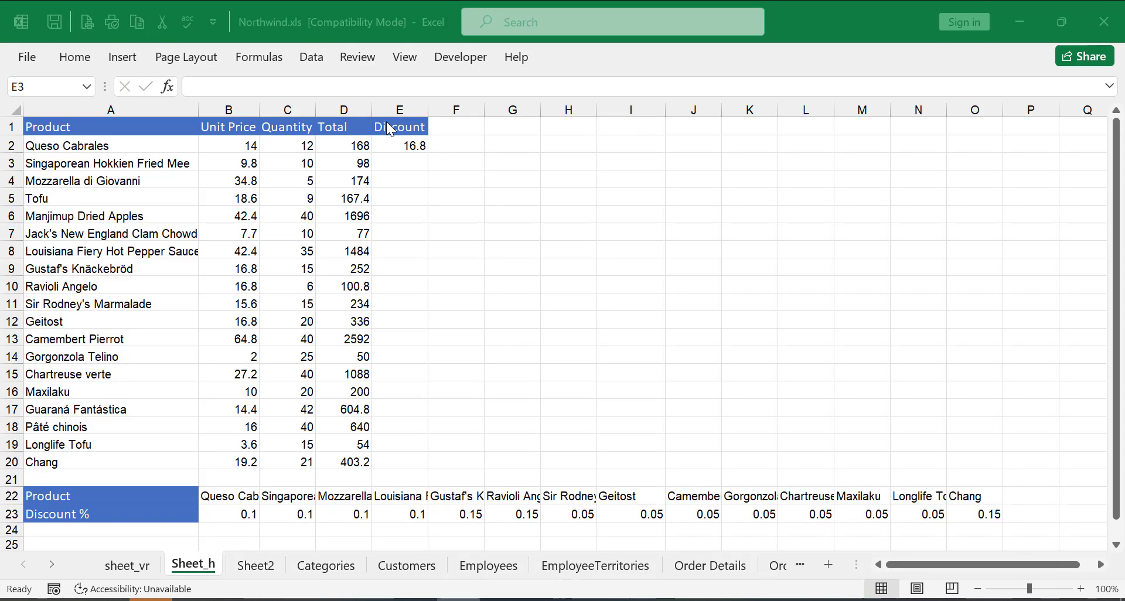
left_click(412, 144)
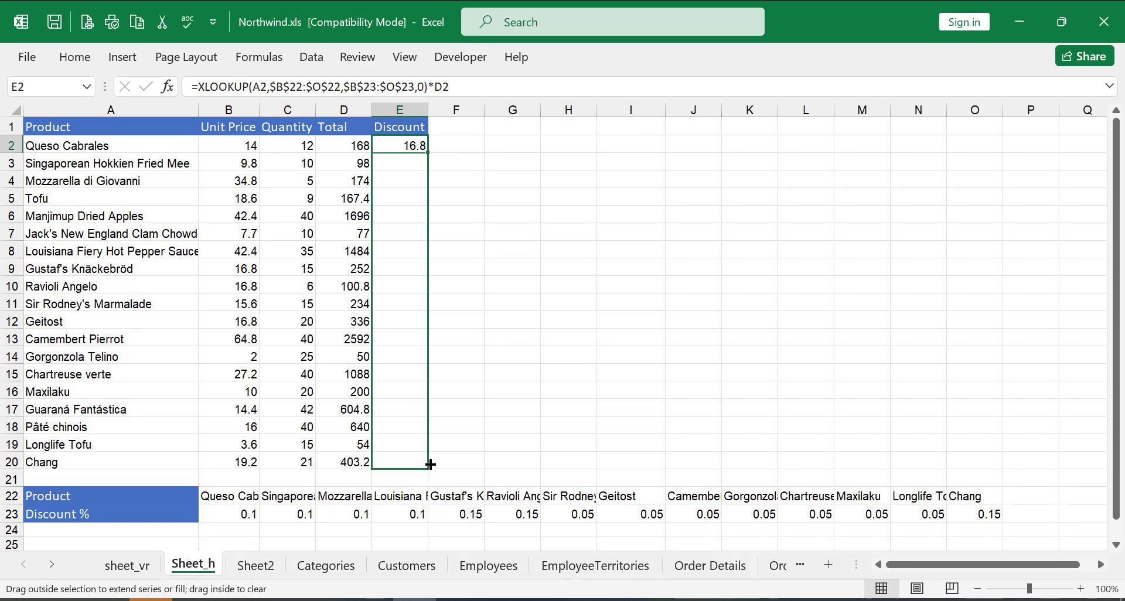